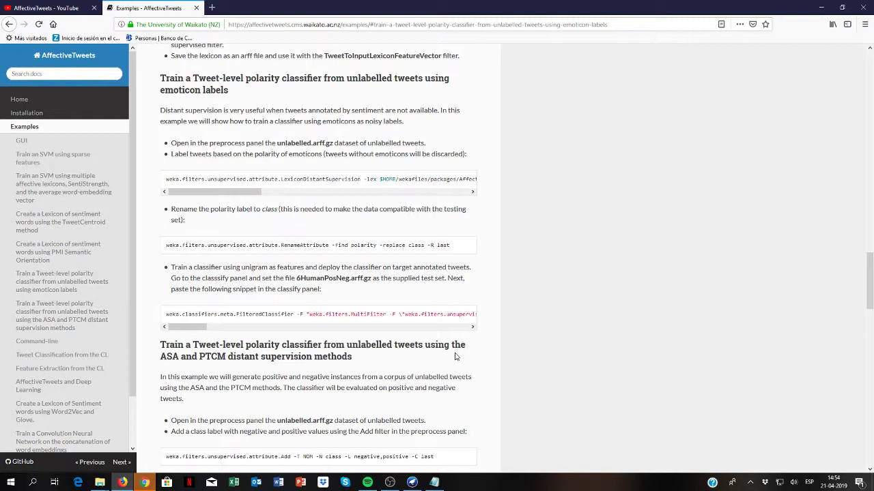
# Start Weka Explorer and browse to wekafiles/packages/AffectiveTweets/data in the file dialog
pyautogui.click(412, 483)
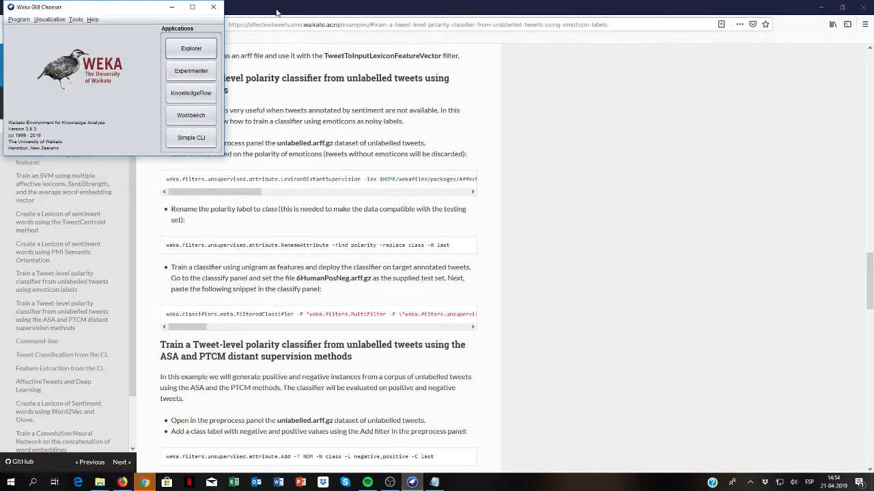
pyautogui.click(189, 54)
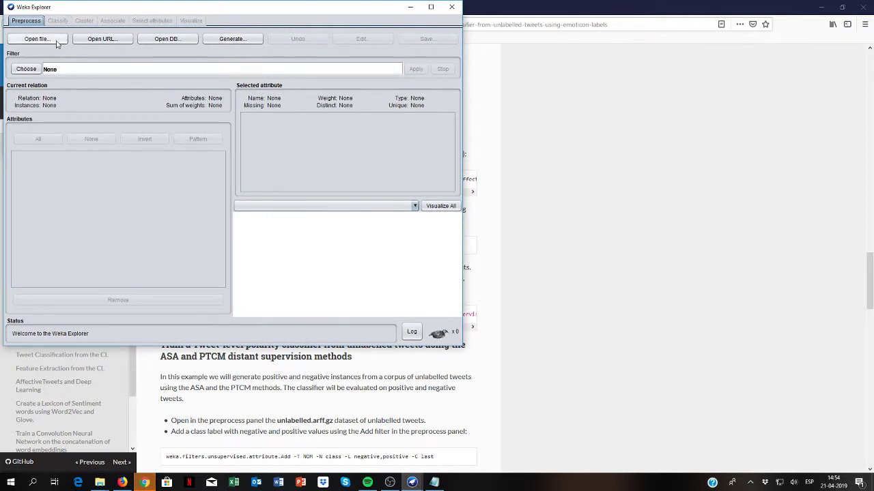
pyautogui.click(56, 43)
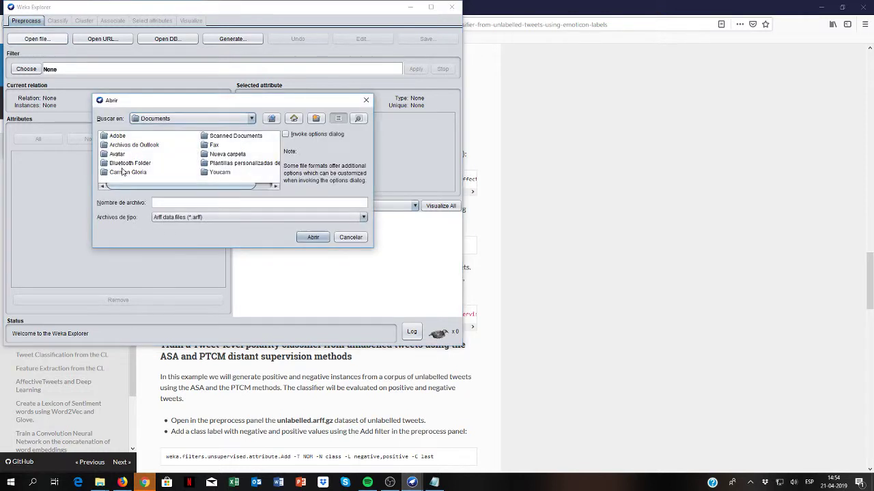
pyautogui.click(272, 118)
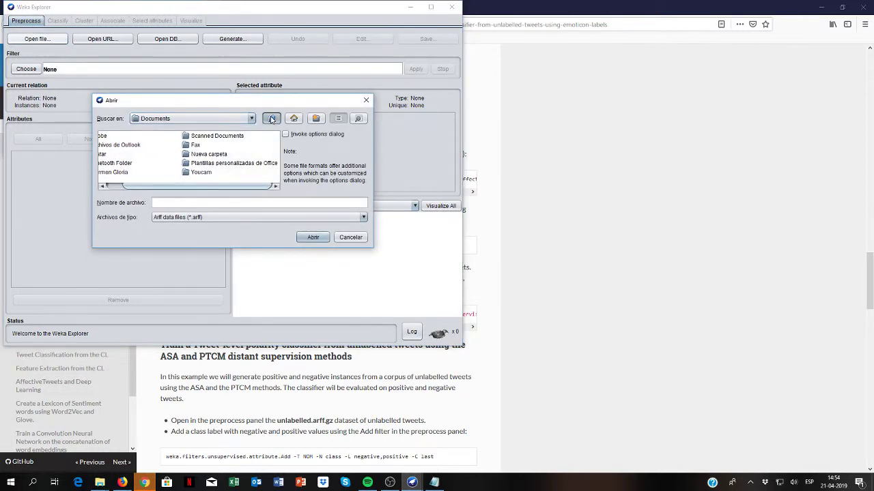
pyautogui.click(261, 154)
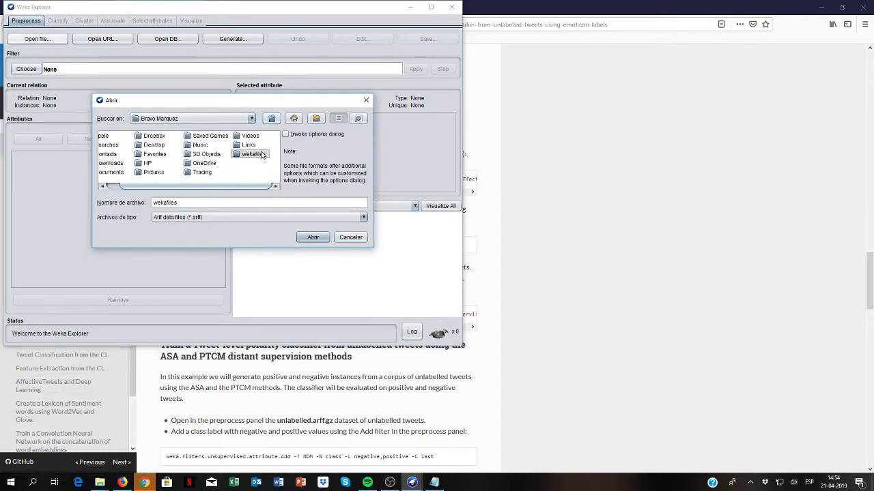
pyautogui.doubleClick(261, 155)
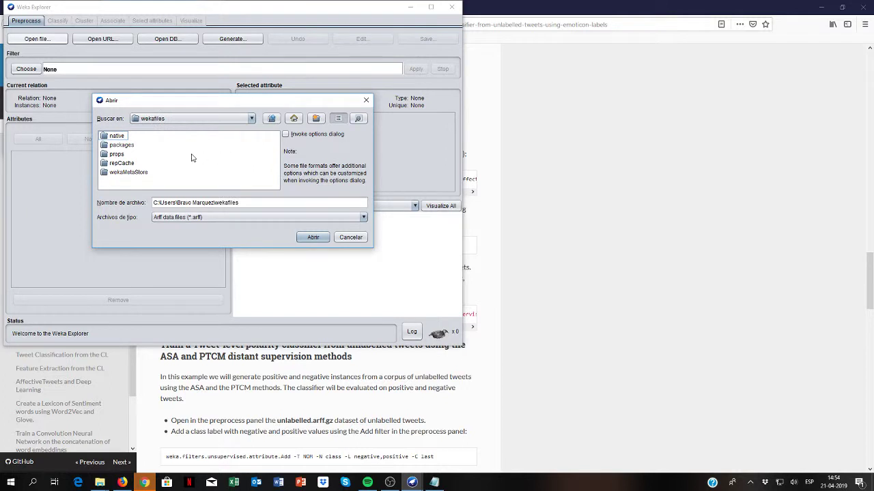
pyautogui.click(121, 147)
pyautogui.doubleClick(121, 146)
pyautogui.click(121, 136)
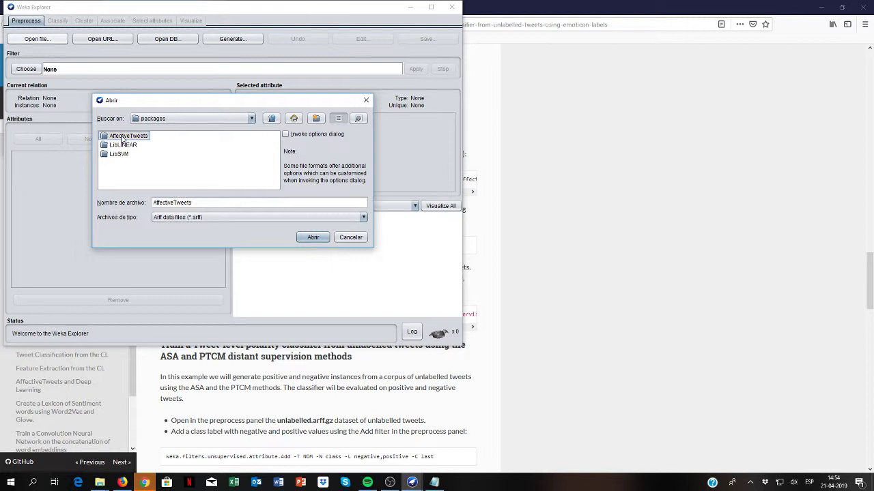
pyautogui.doubleClick(122, 137)
pyautogui.click(116, 137)
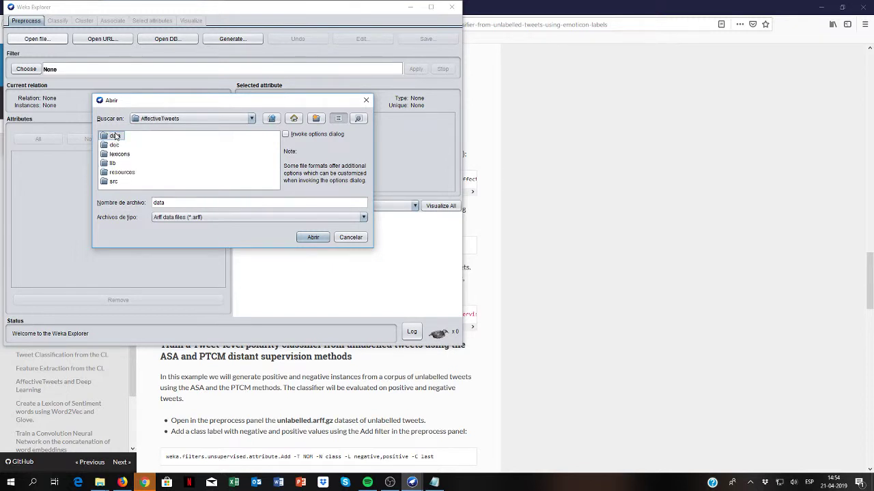
pyautogui.doubleClick(115, 136)
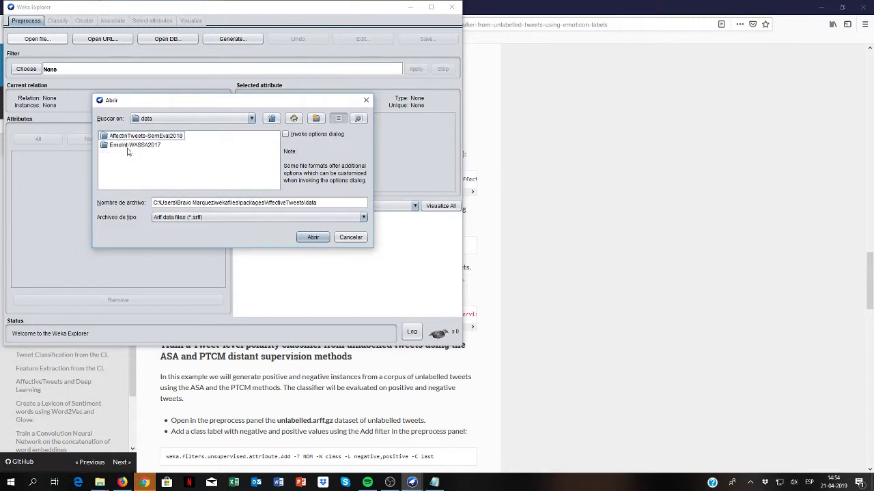
# Show only *.arff.gz files and load unlabelled.arff.gz
pyautogui.click(222, 217)
pyautogui.click(222, 236)
pyautogui.moveTo(174, 187); pyautogui.dragTo(262, 194)
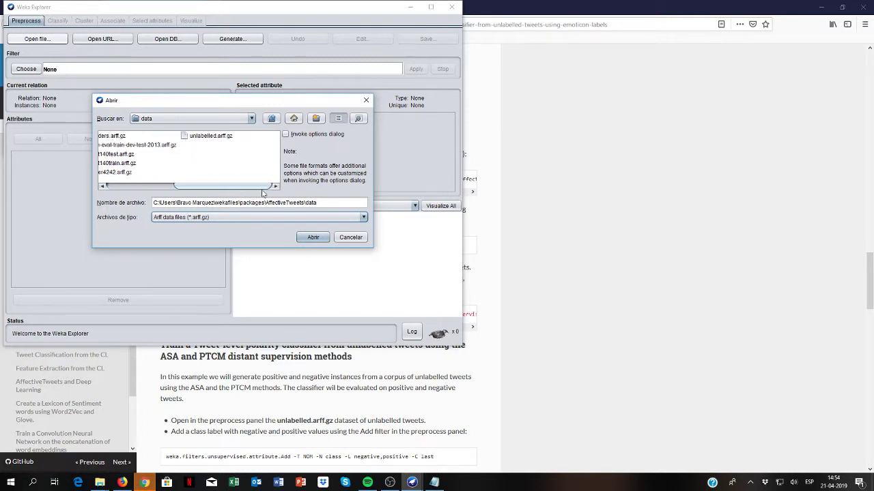
pyautogui.doubleClick(218, 137)
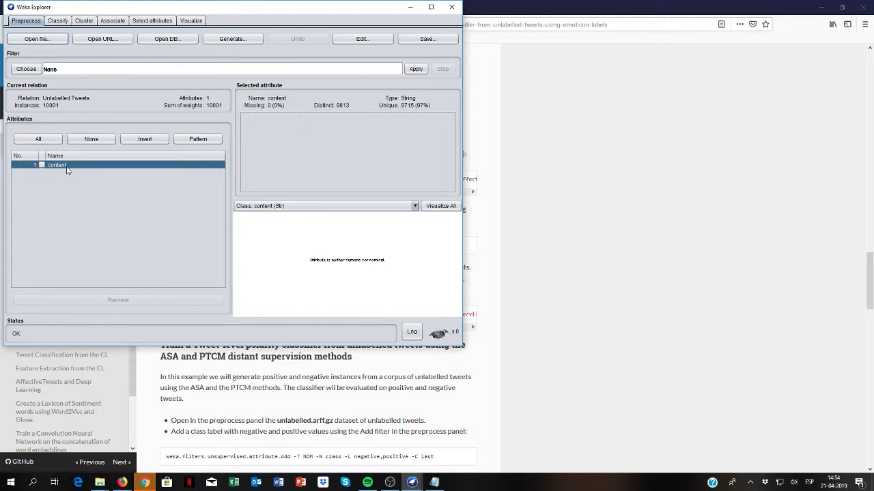
pyautogui.click(363, 39)
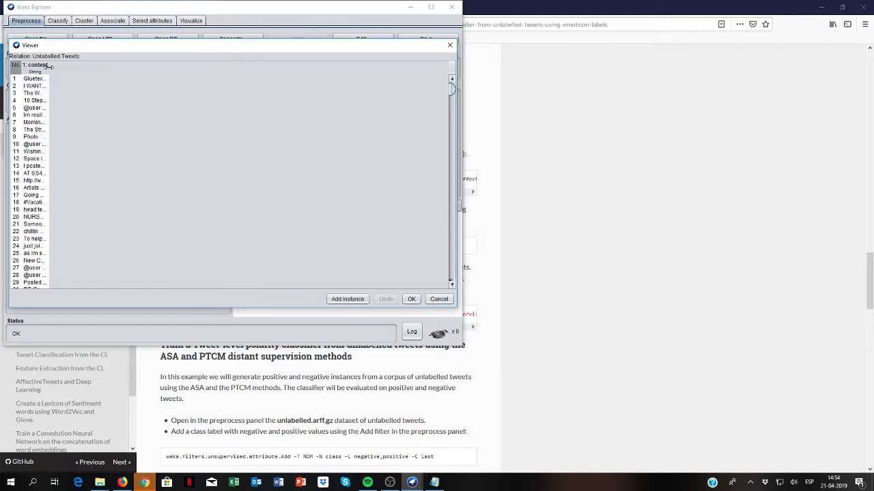
pyautogui.moveTo(51, 66); pyautogui.dragTo(378, 94)
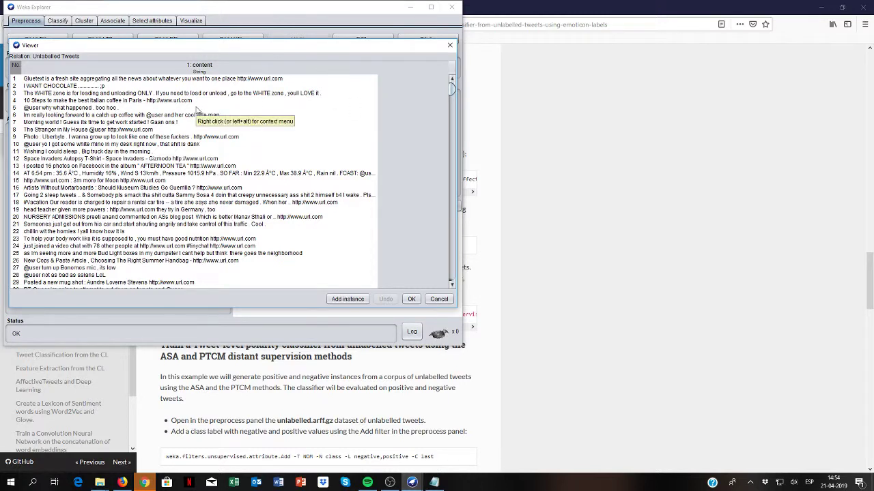
pyautogui.scroll(-2, 289, 165)
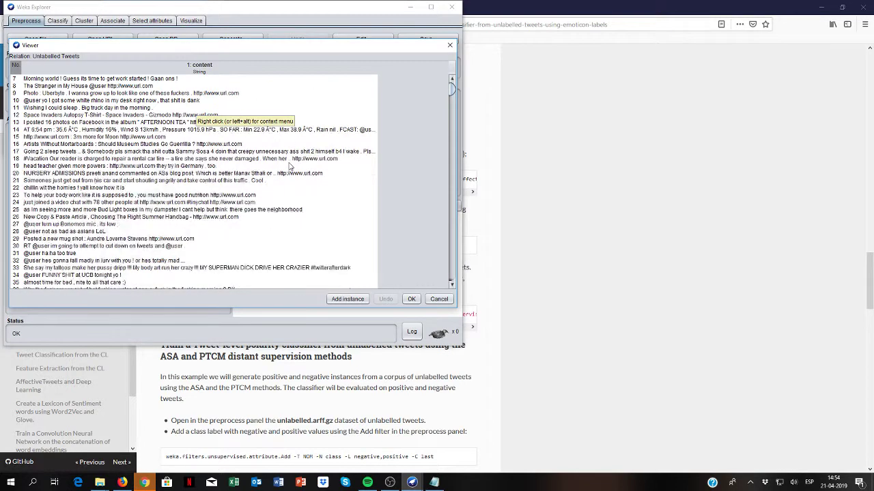
pyautogui.scroll(-8, 289, 166)
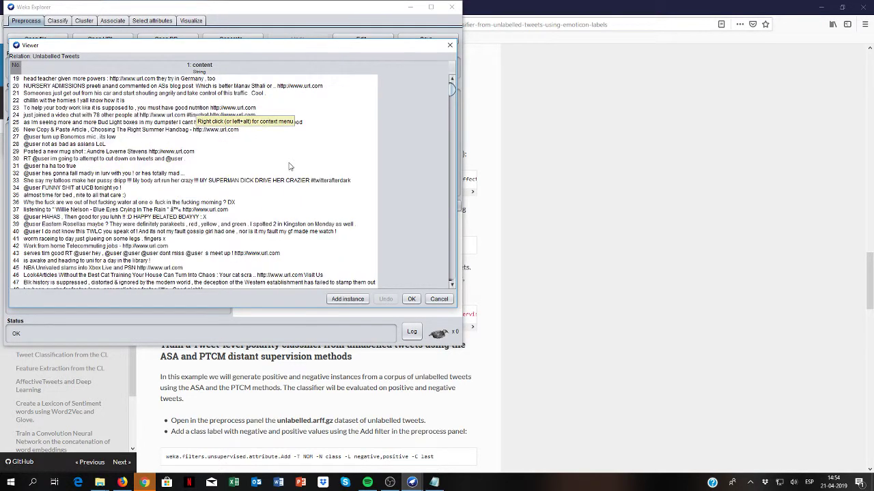
pyautogui.scroll(-2, 290, 165)
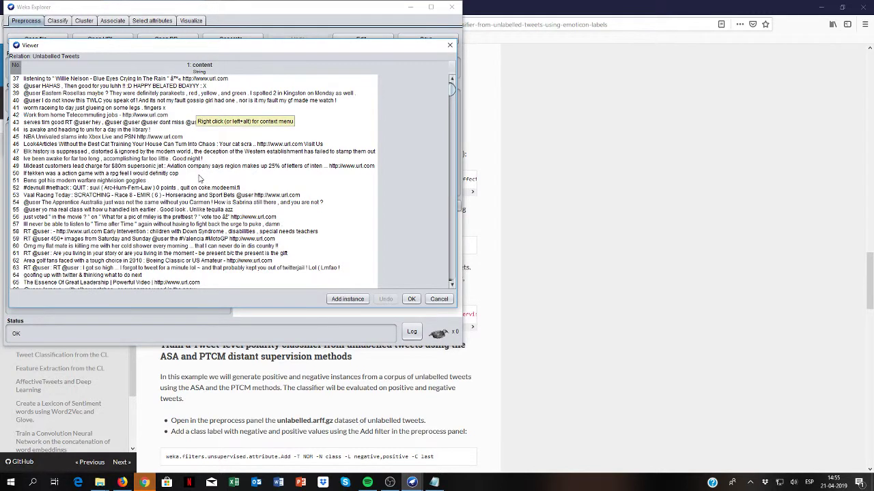
pyautogui.scroll(-4, 200, 178)
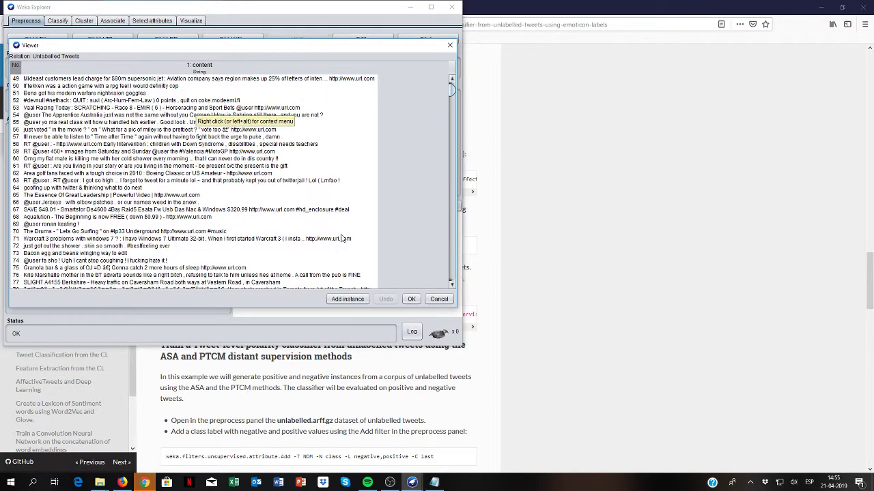
# Close the tweet viewer and choose the unsupervised attribute filter LexiconDistantSupervision
pyautogui.click(411, 299)
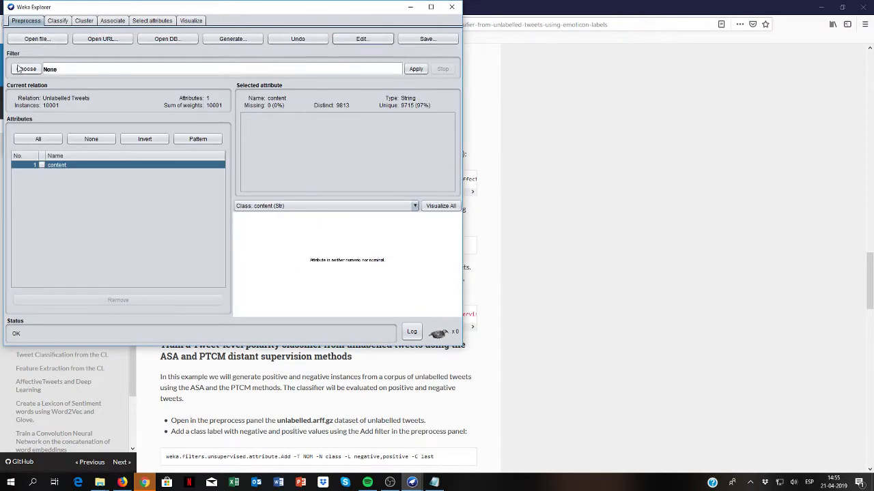
pyautogui.click(26, 69)
pyautogui.click(23, 80)
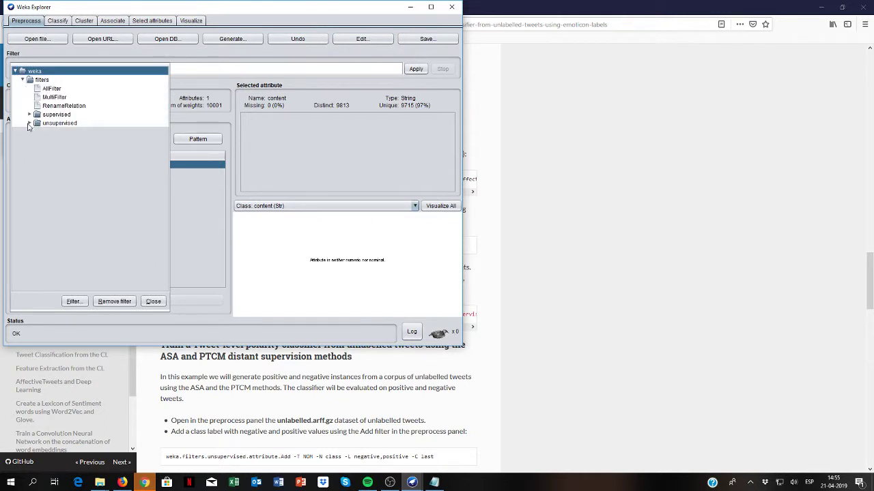
pyautogui.click(29, 123)
pyautogui.click(36, 132)
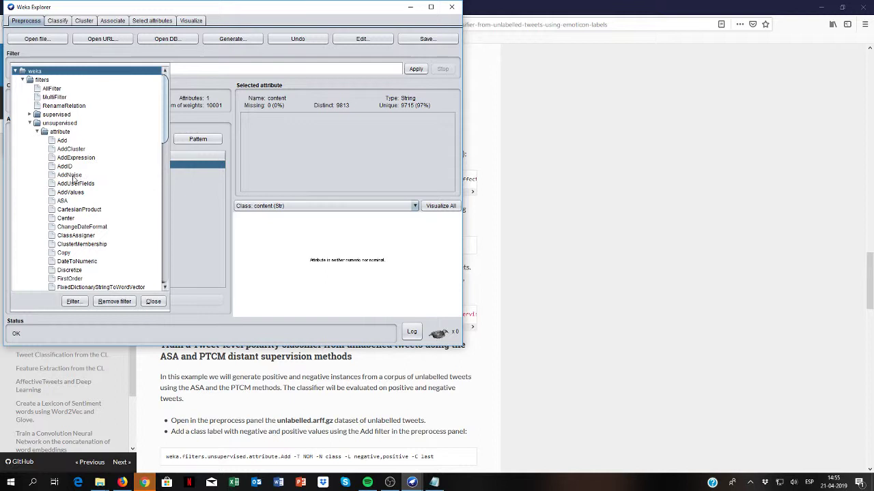
pyautogui.scroll(-5, 73, 179)
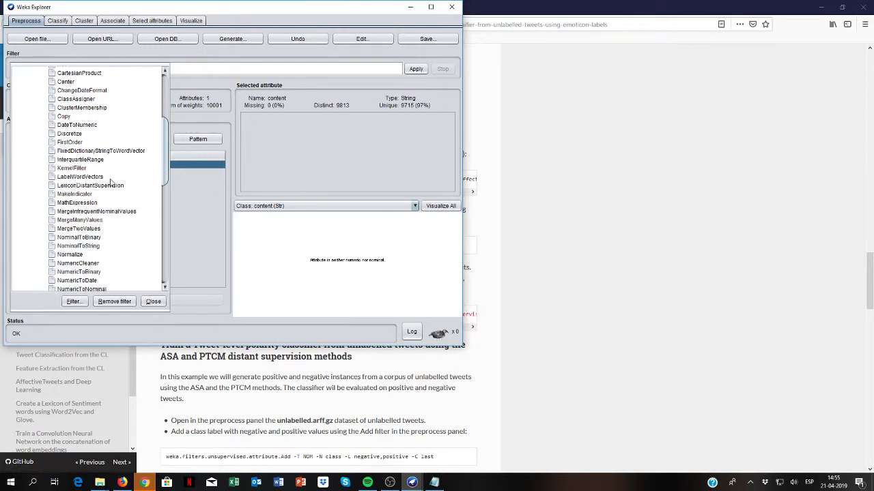
pyautogui.click(111, 185)
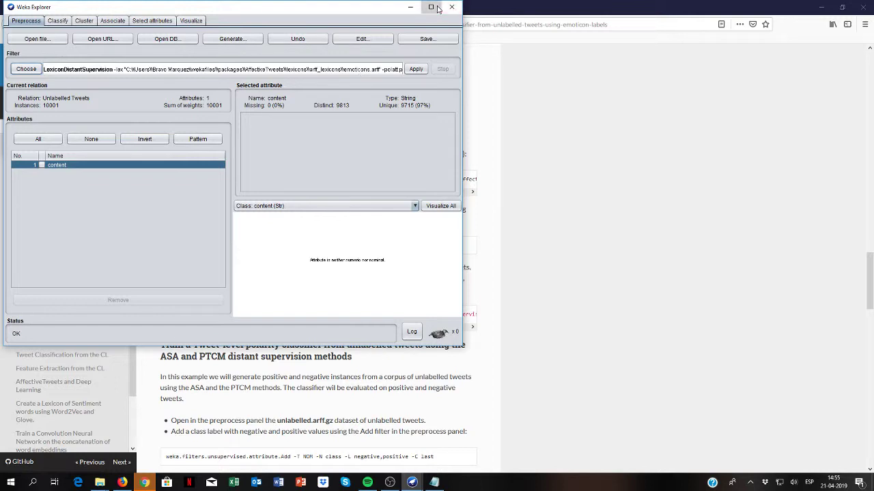
# Review LexiconDistantSupervision's options and description, keeping the emoticons.arff lexicon, and accept them
pyautogui.click(437, 8)
pyautogui.click(447, 68)
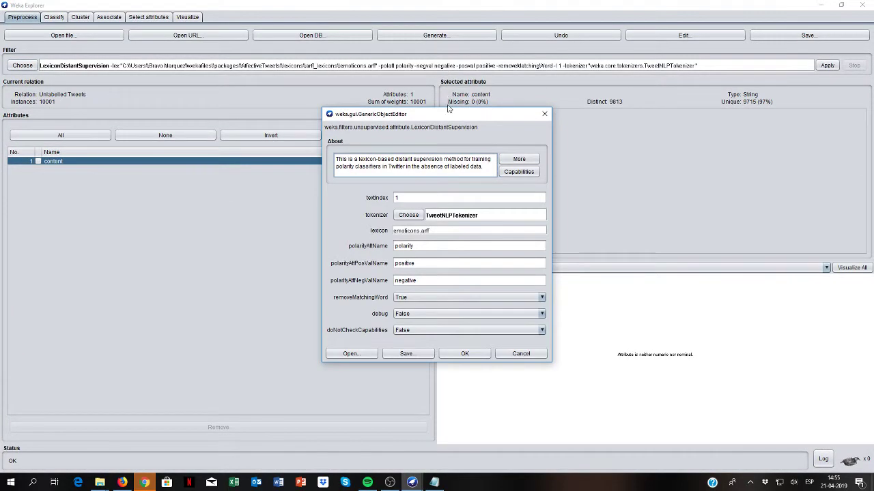
pyautogui.moveTo(439, 115); pyautogui.dragTo(604, 83)
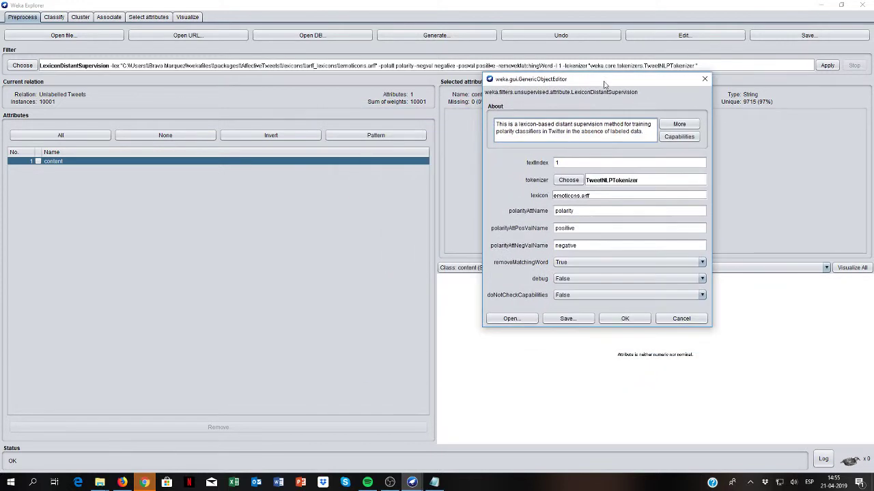
pyautogui.click(679, 123)
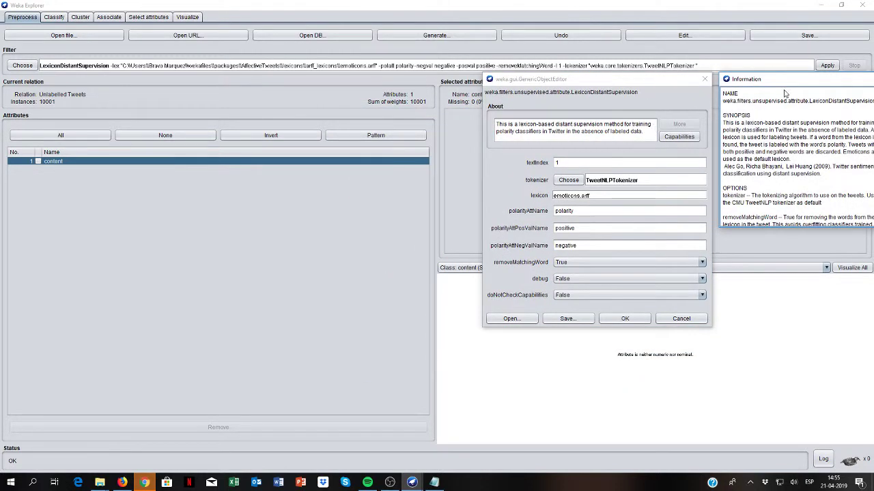
pyautogui.moveTo(777, 81); pyautogui.dragTo(742, 82)
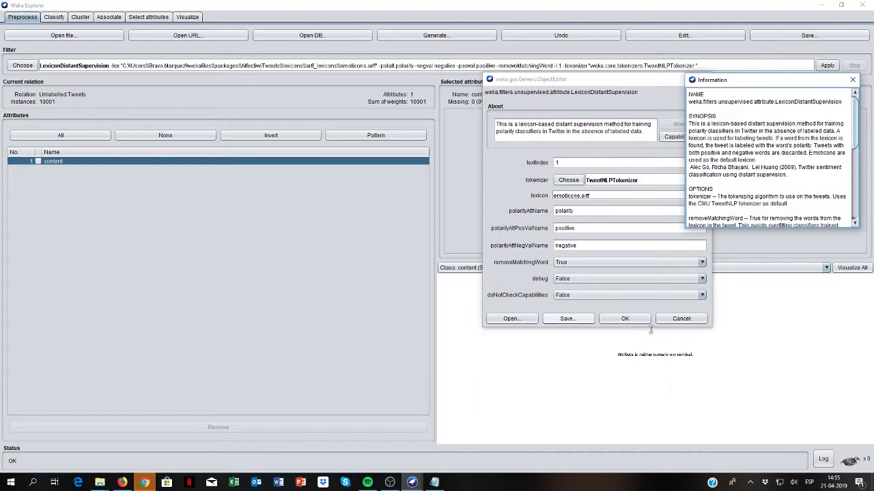
pyautogui.click(625, 320)
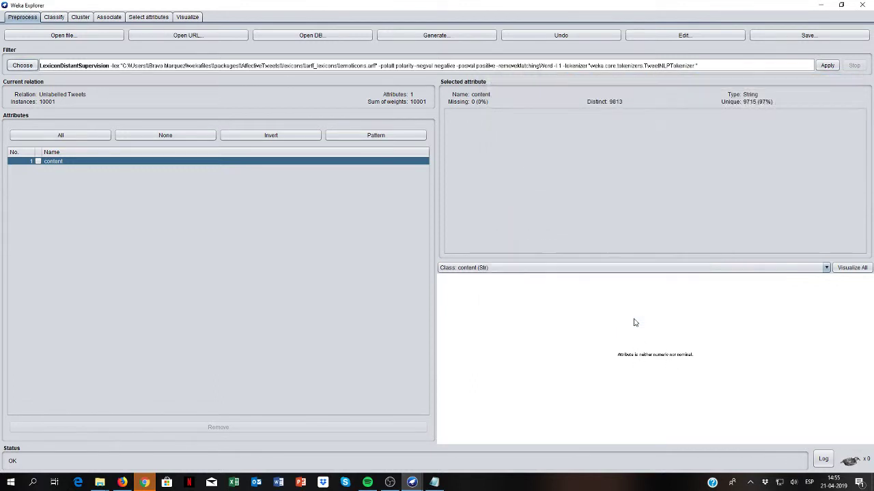
# Open emoticons.arff from AffectiveTweets/lexicons/arff_lexicons as the dataset
pyautogui.click(42, 37)
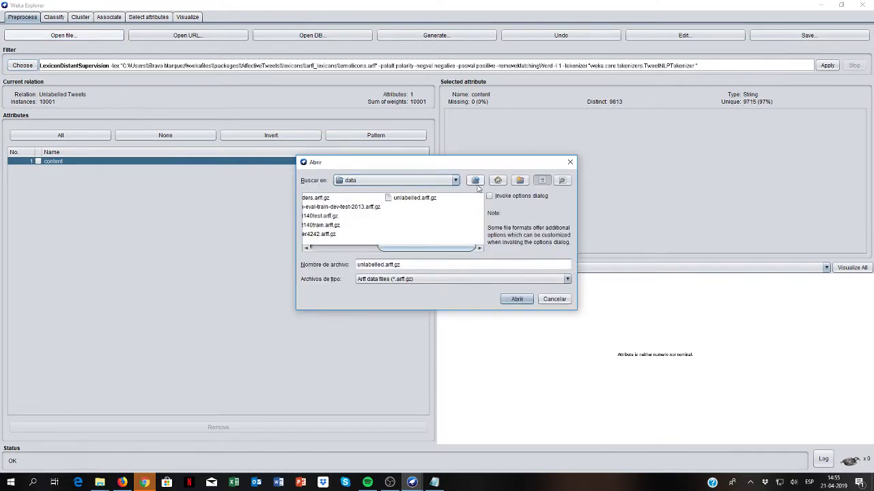
pyautogui.click(476, 182)
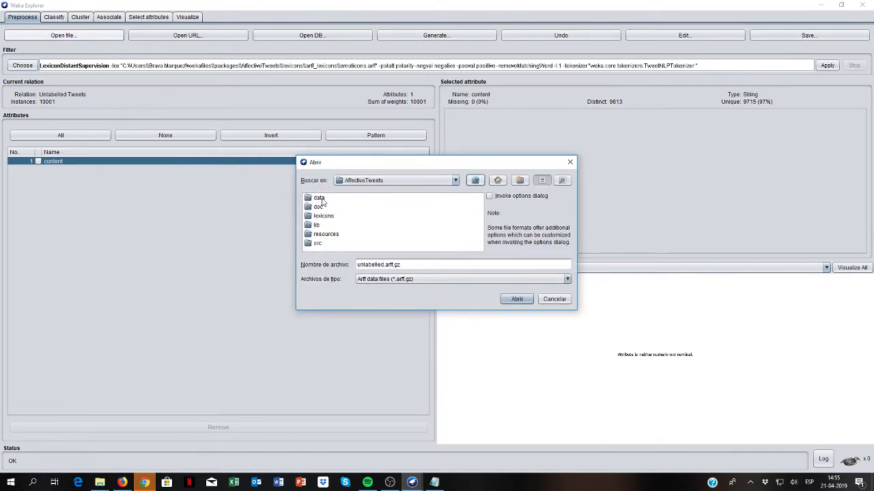
pyautogui.doubleClick(323, 217)
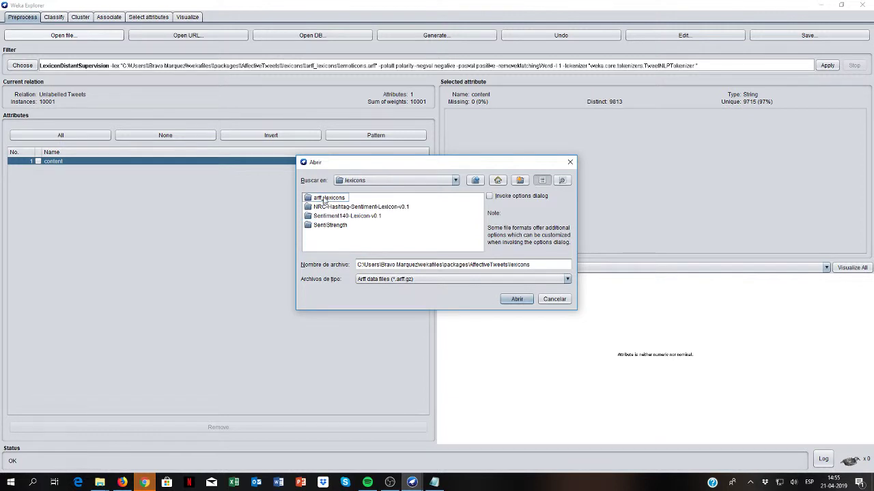
pyautogui.click(325, 199)
pyautogui.doubleClick(325, 199)
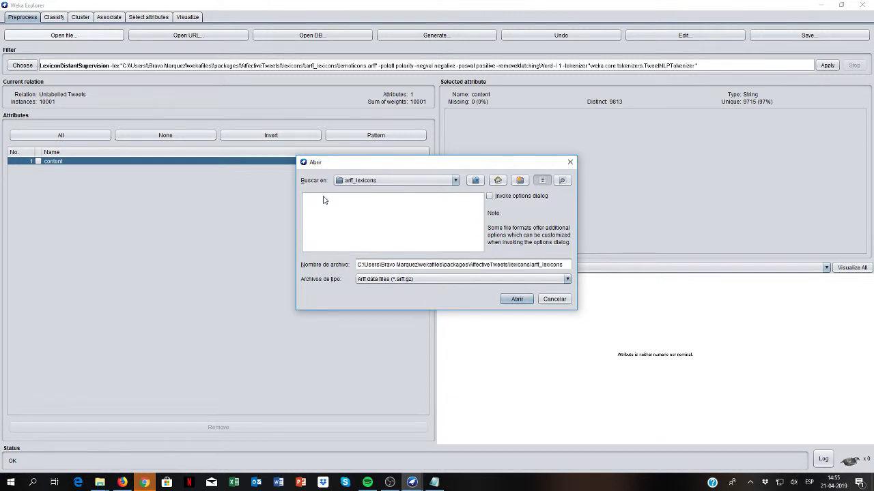
pyautogui.click(429, 279)
pyautogui.click(424, 299)
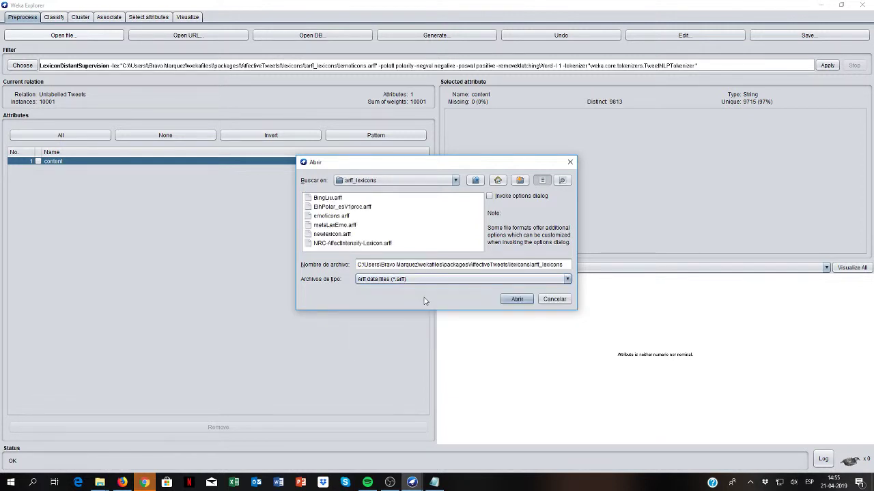
pyautogui.doubleClick(343, 217)
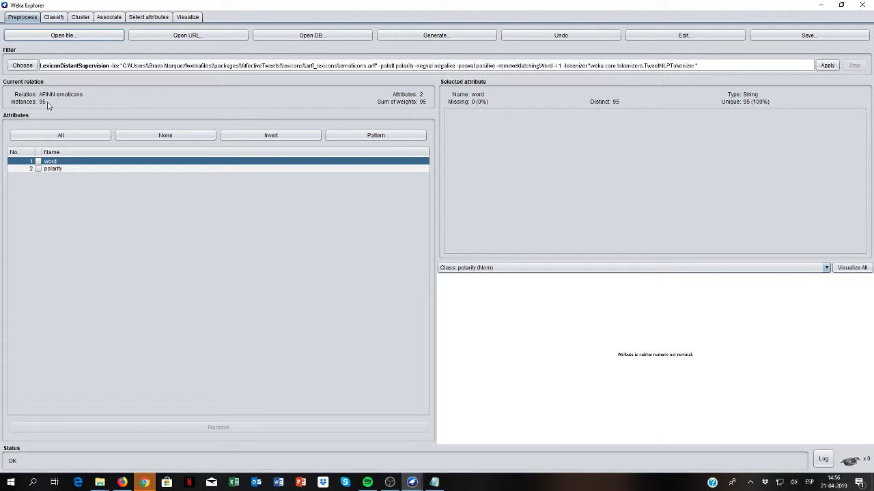
# Check the polarity attribute's negative/positive counts and browse the 95 lexicon entries in the viewer
pyautogui.click(68, 170)
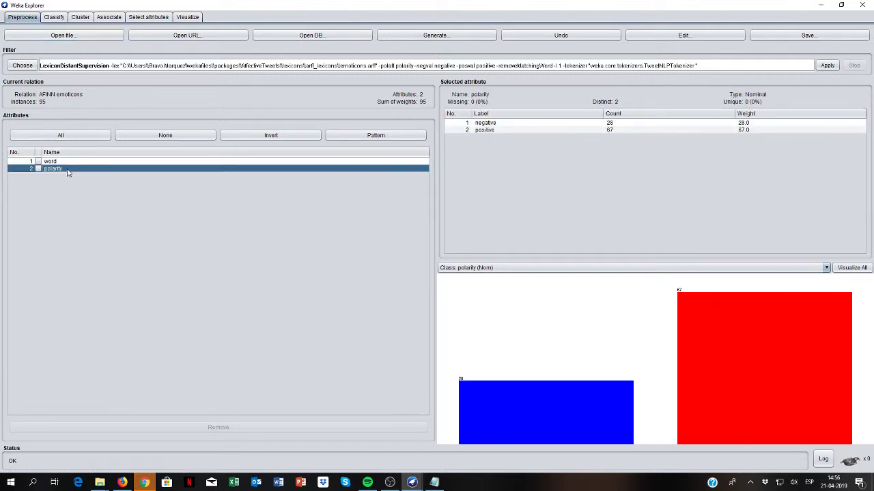
pyautogui.click(683, 34)
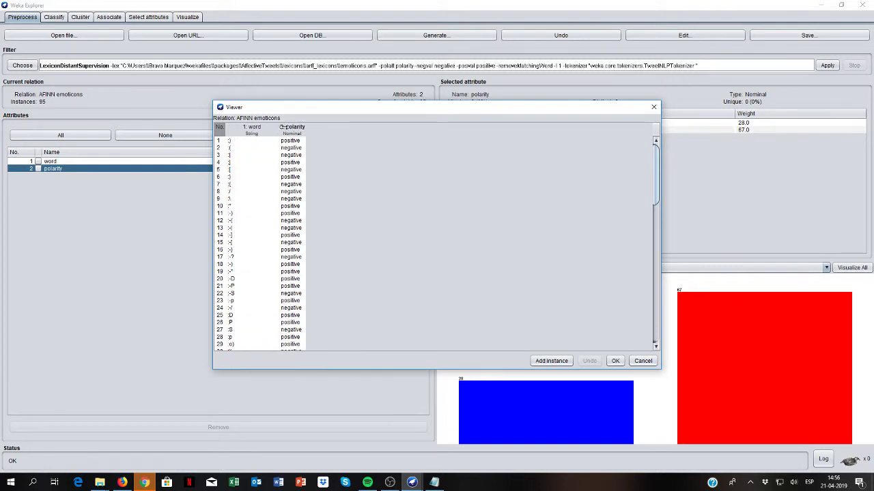
pyautogui.doubleClick(245, 130)
pyautogui.scroll(-5, 268, 183)
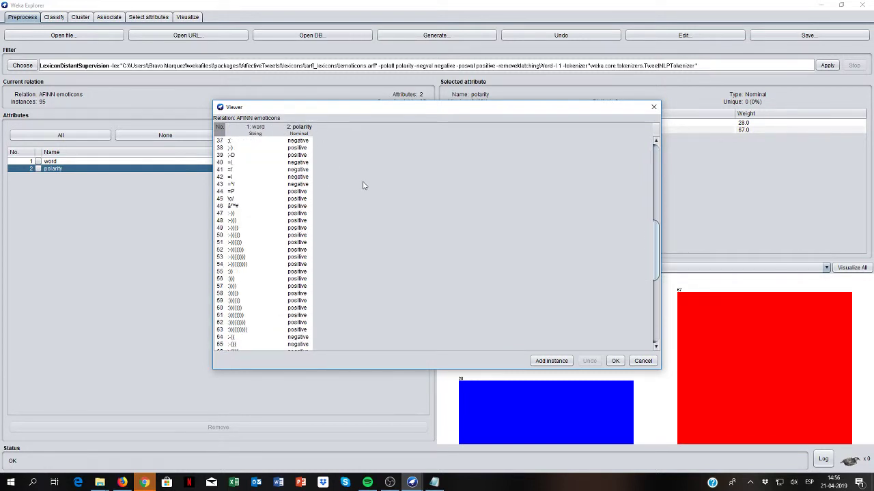
pyautogui.scroll(10, 363, 186)
pyautogui.click(614, 362)
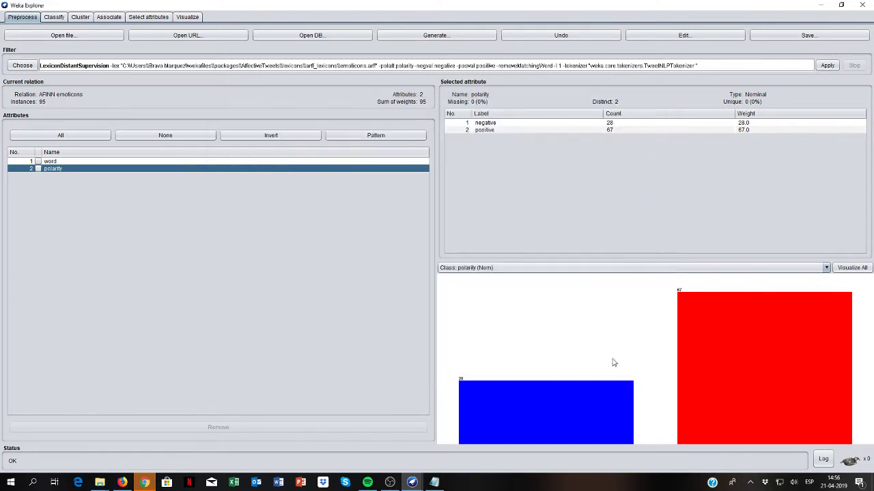
# Open unlabelled.arff.gz from AffectiveTweets/data again, with the file type set to *.arff.gz
pyautogui.click(64, 37)
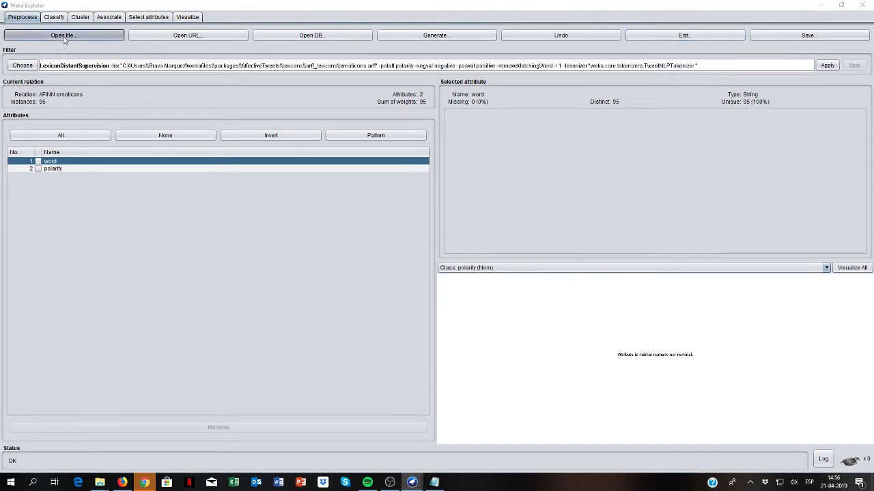
pyautogui.click(475, 181)
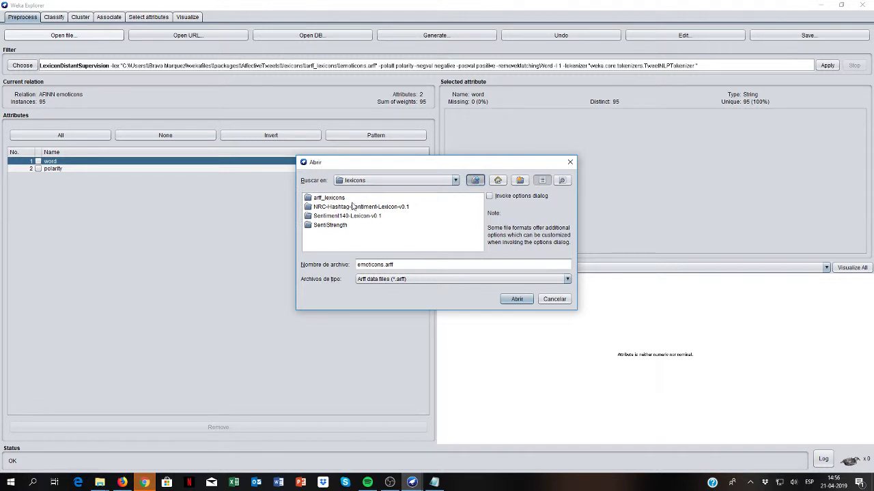
pyautogui.click(475, 182)
pyautogui.click(318, 199)
pyautogui.doubleClick(318, 200)
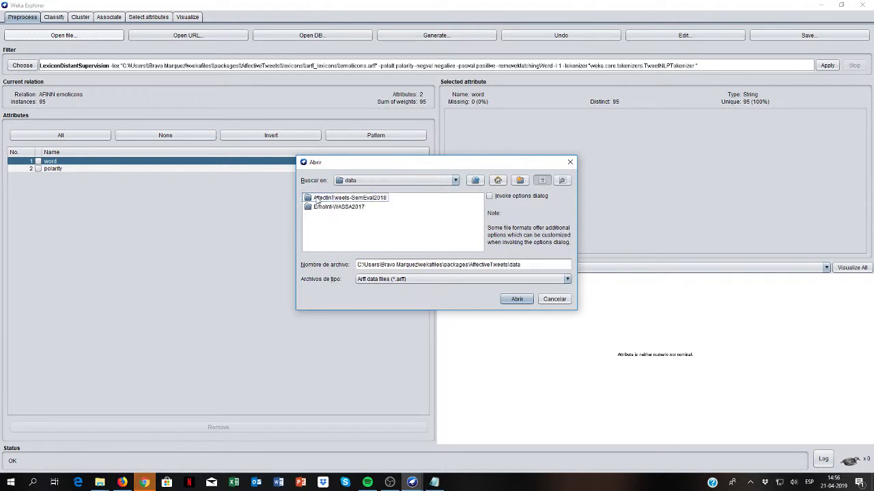
pyautogui.click(386, 281)
pyautogui.click(385, 307)
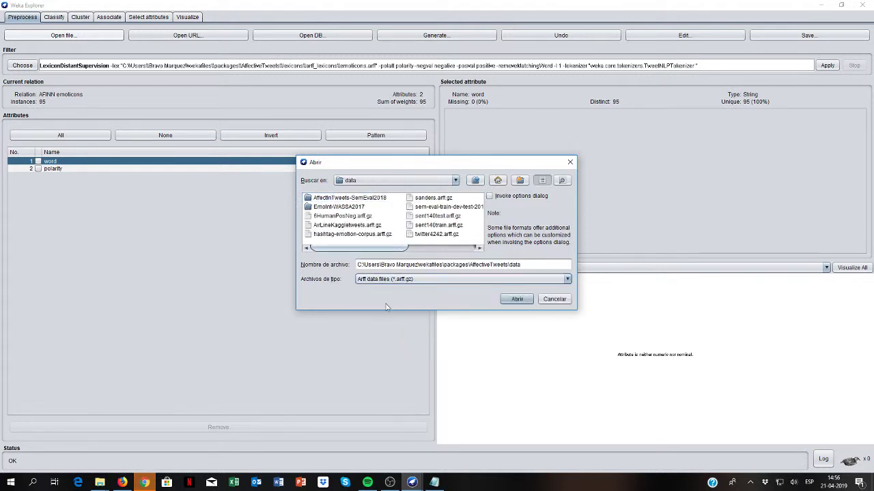
pyautogui.moveTo(389, 248); pyautogui.dragTo(451, 249)
pyautogui.doubleClick(431, 198)
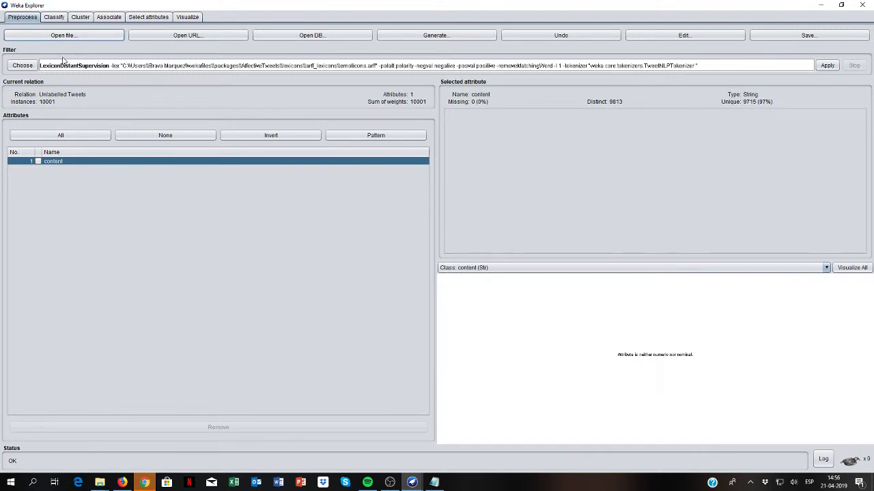
# Apply LexiconDistantSupervision to the 10001 tweets, yielding 933 tweets with a polarity attribute
pyautogui.click(826, 66)
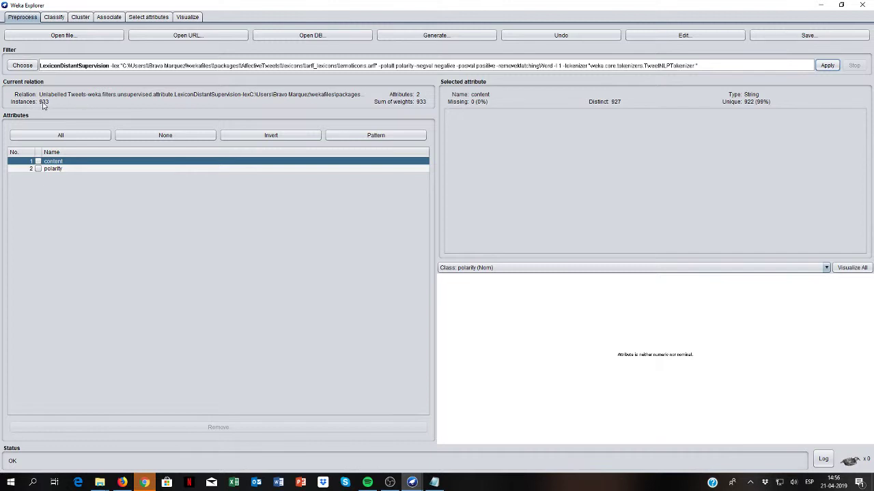
pyautogui.click(661, 40)
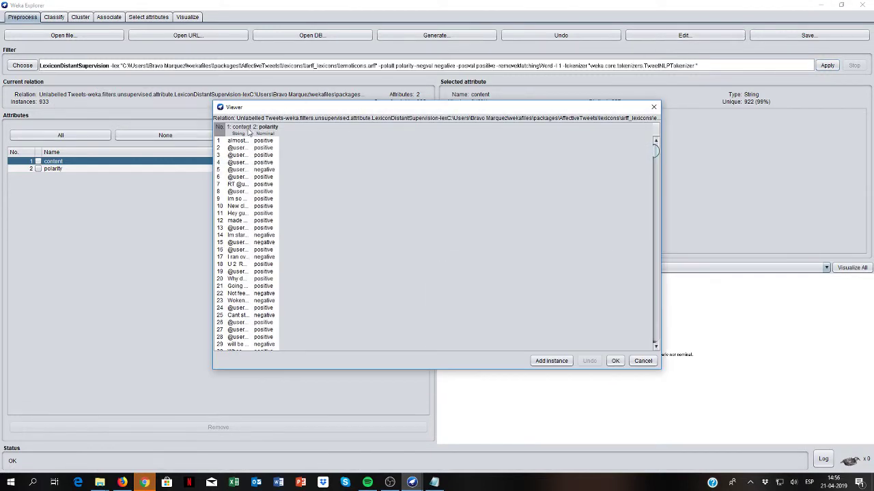
pyautogui.moveTo(251, 129); pyautogui.dragTo(517, 127)
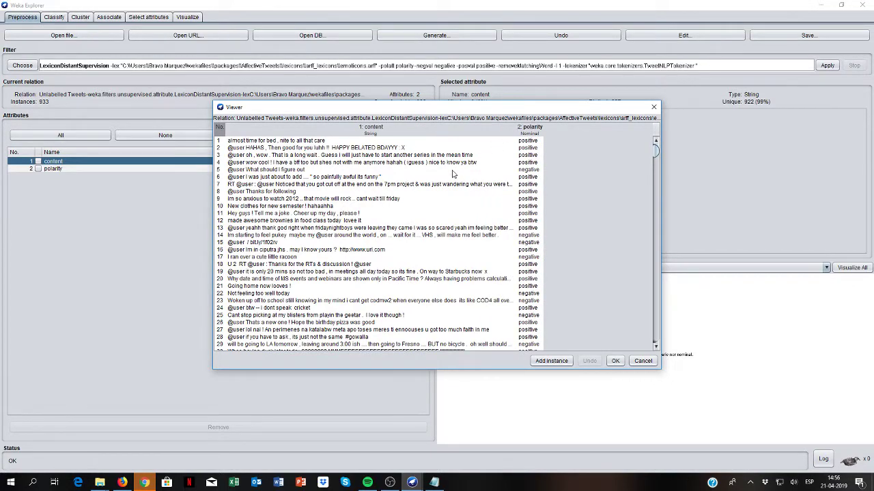
pyautogui.scroll(-20, 453, 175)
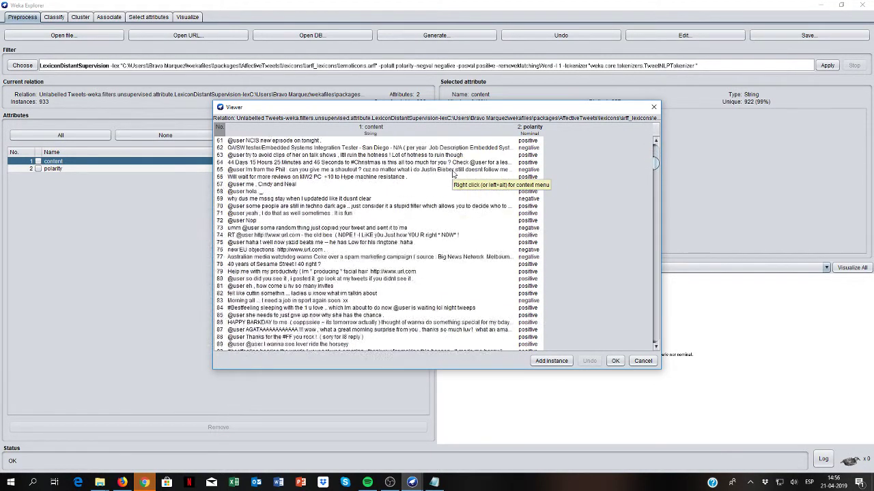
pyautogui.scroll(-20, 452, 176)
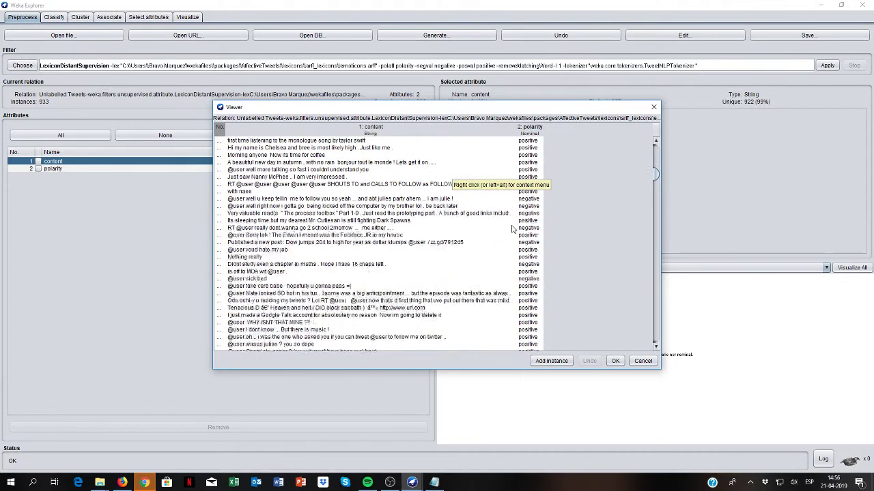
pyautogui.scroll(-2, 512, 229)
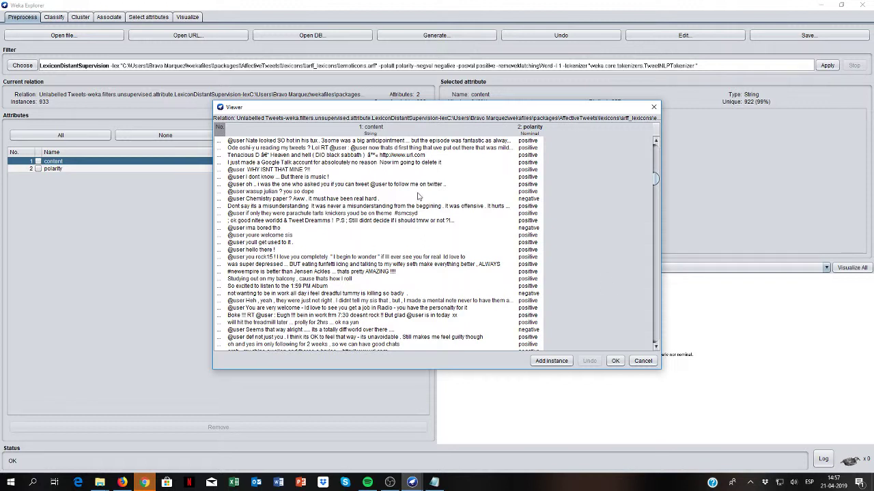
pyautogui.click(615, 360)
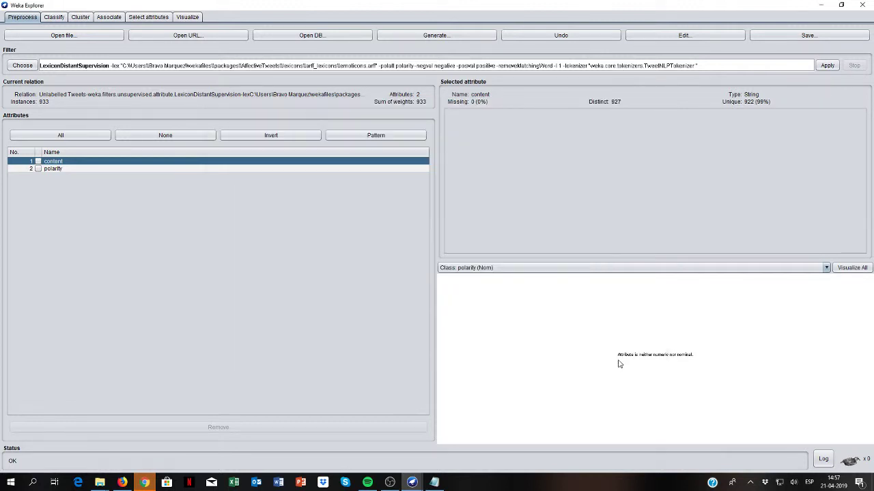
pyautogui.click(58, 170)
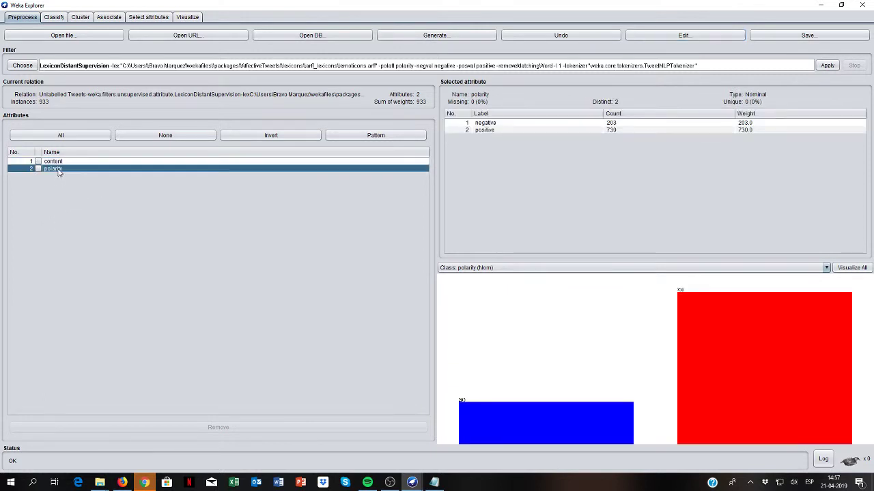
pyautogui.press('Up')
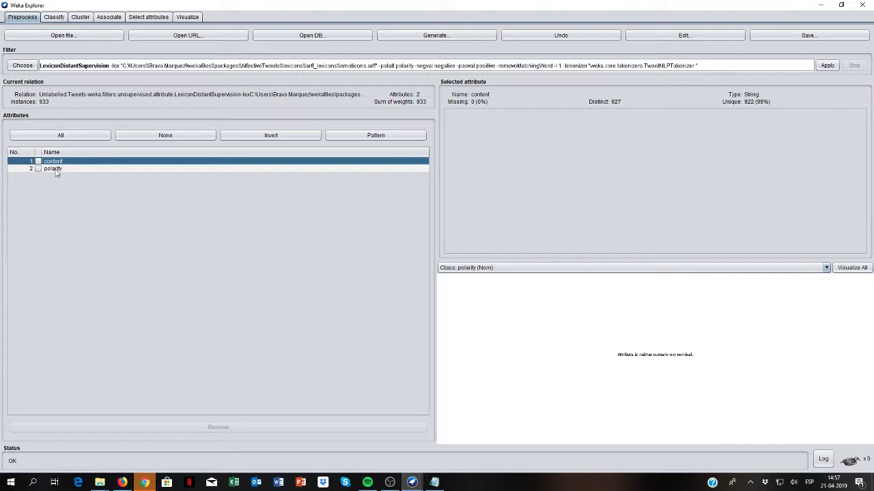
# Apply a RenameAttribute filter with find 'polarity' and replace 'class'
pyautogui.click(23, 66)
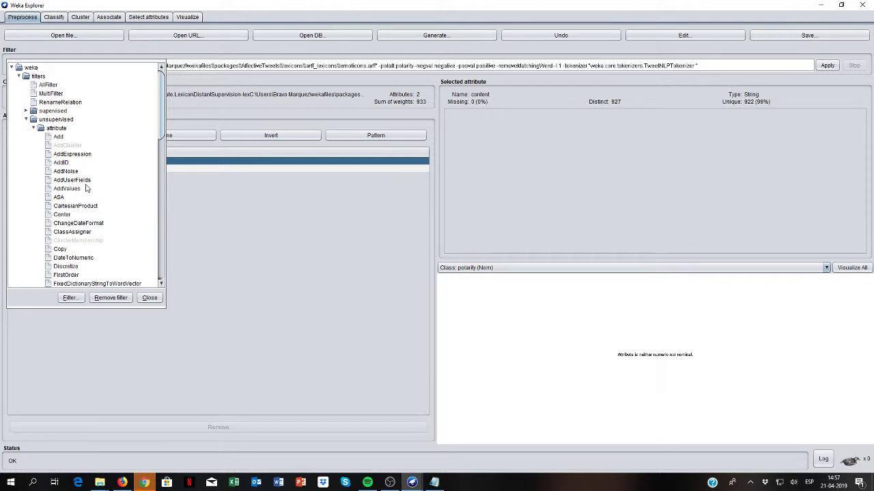
pyautogui.scroll(-12, 87, 189)
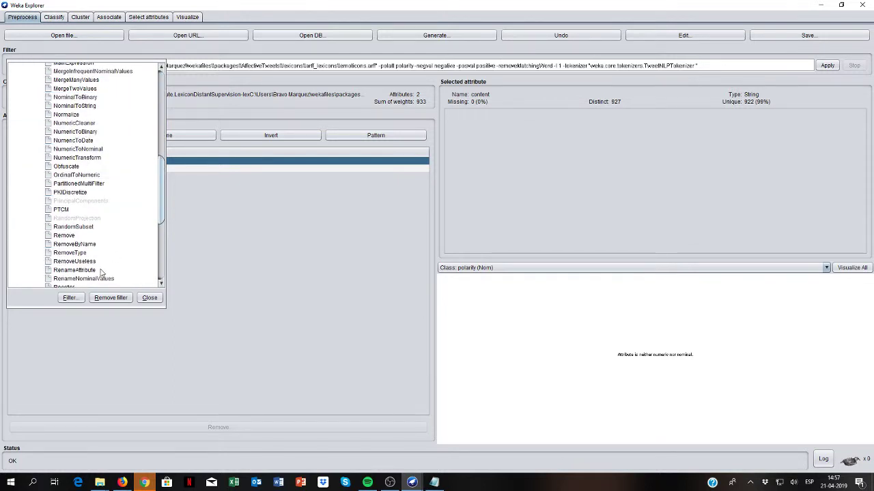
pyautogui.click(100, 270)
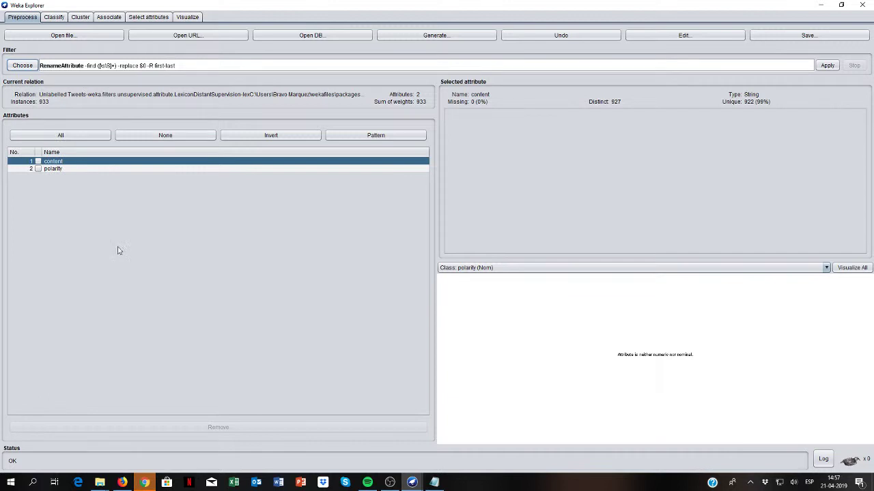
pyautogui.click(215, 69)
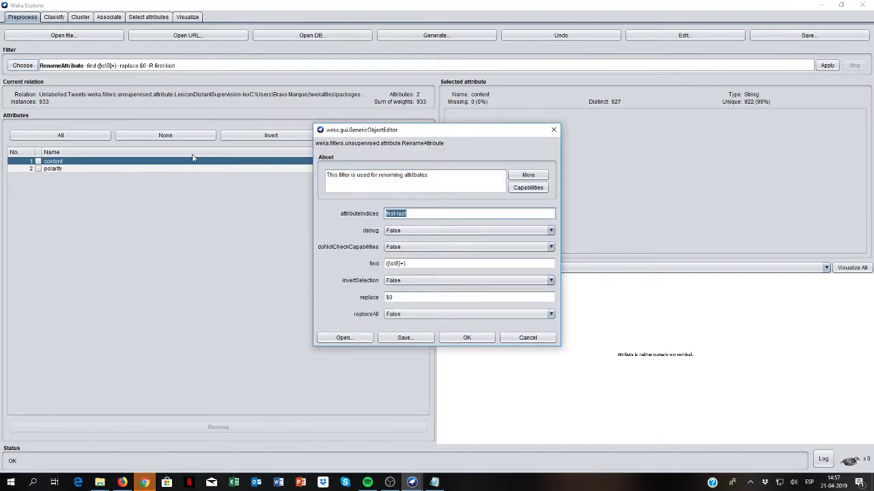
pyautogui.write('last')
pyautogui.click(414, 260)
pyautogui.write('pol')
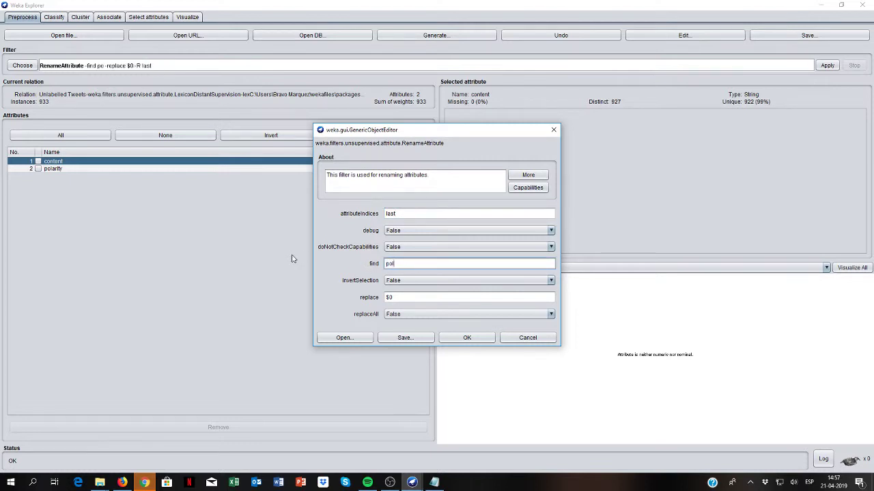
pyautogui.write('arity')
pyautogui.press('Tab')
pyautogui.press('Tab')
pyautogui.write('class')
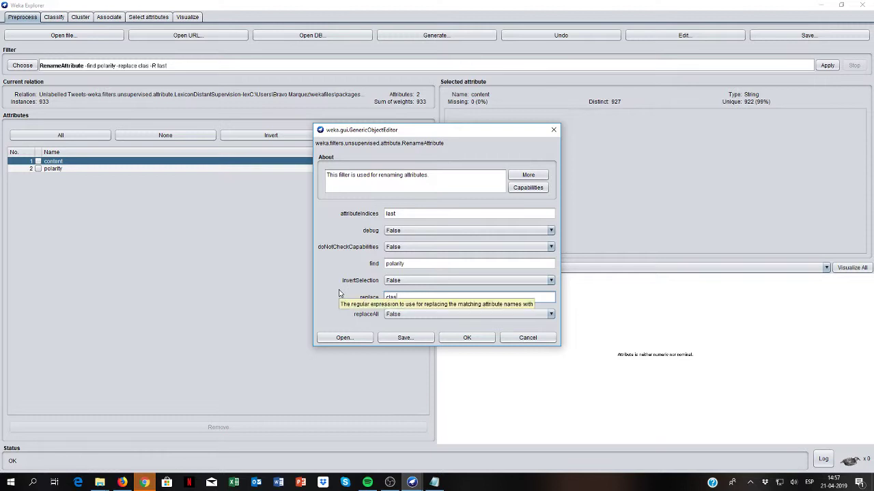
pyautogui.click(467, 338)
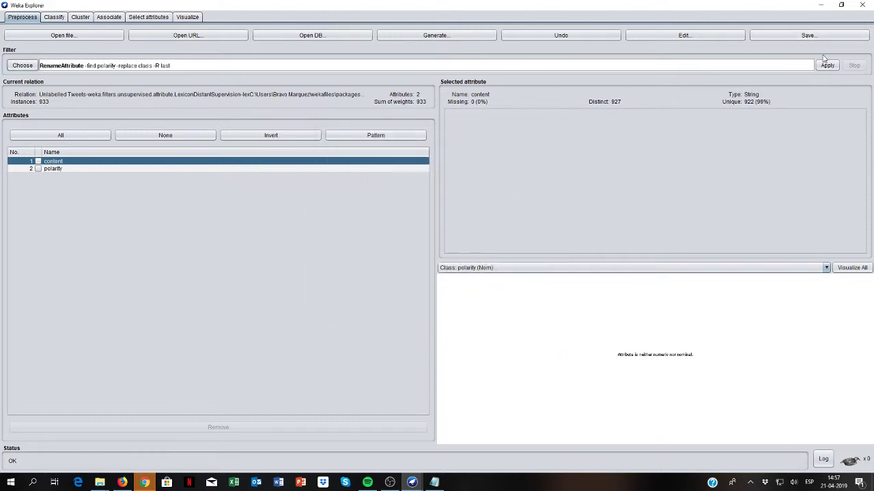
pyautogui.click(826, 65)
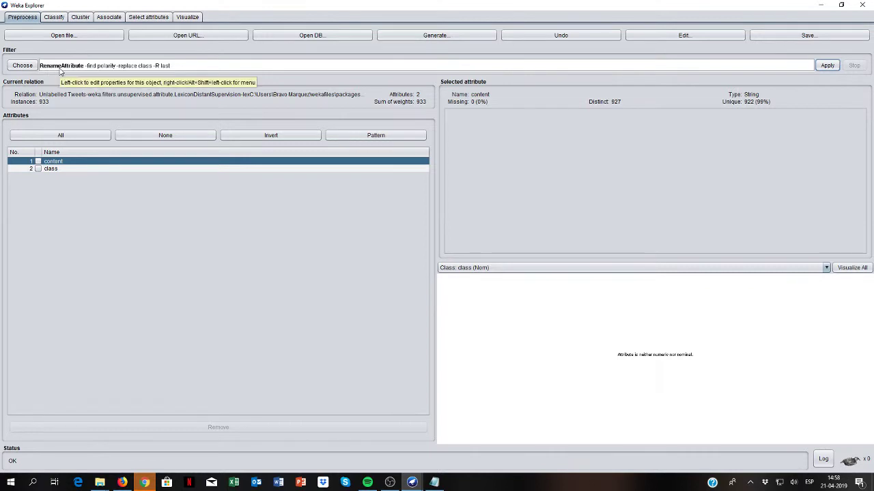
# Choose MultiFilter and add TweetToSparseFeatureVector to its filter chain
pyautogui.click(22, 65)
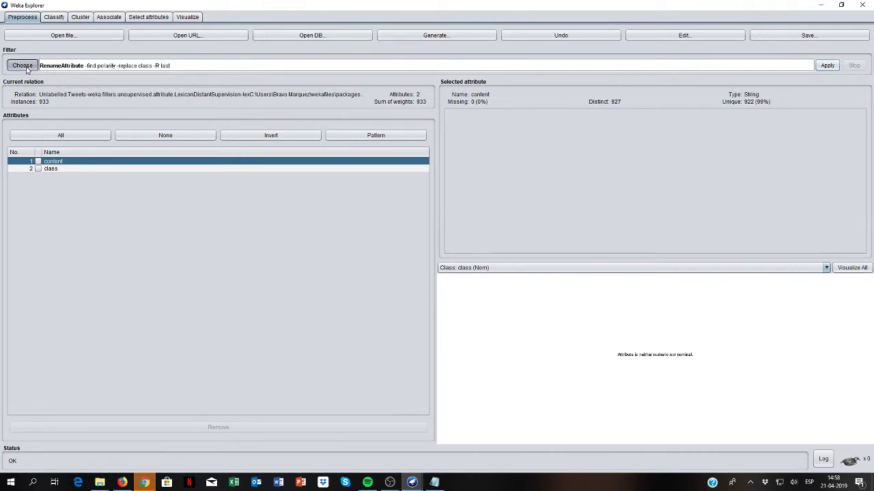
pyautogui.click(55, 93)
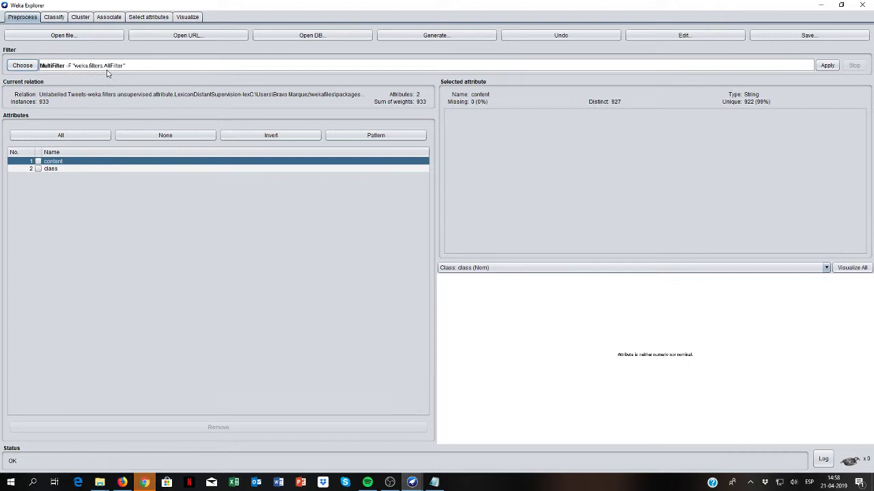
pyautogui.click(119, 66)
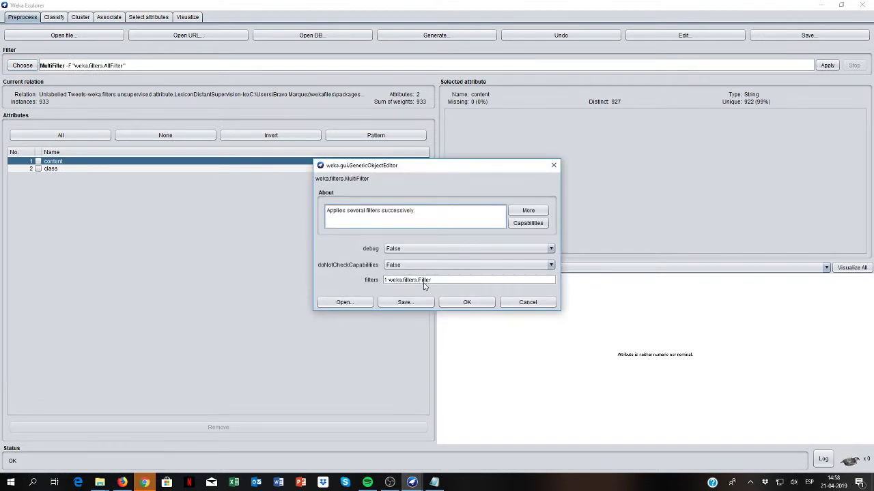
pyautogui.click(426, 280)
pyautogui.click(400, 206)
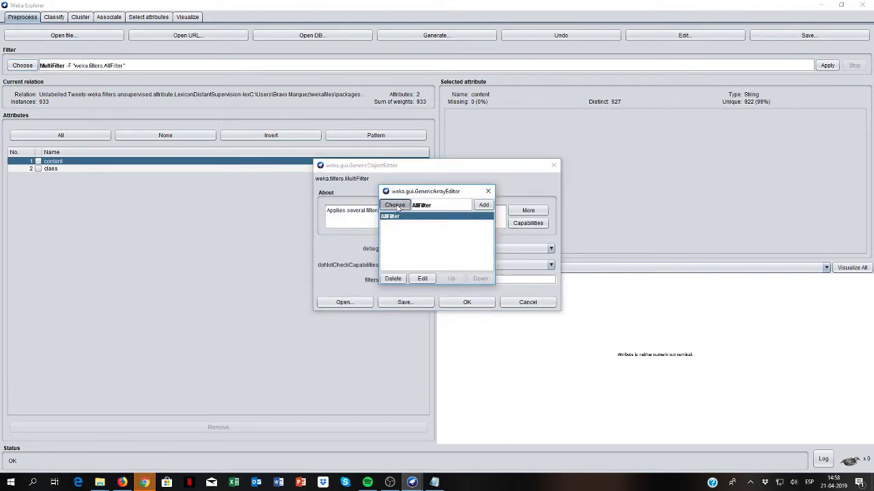
pyautogui.click(398, 259)
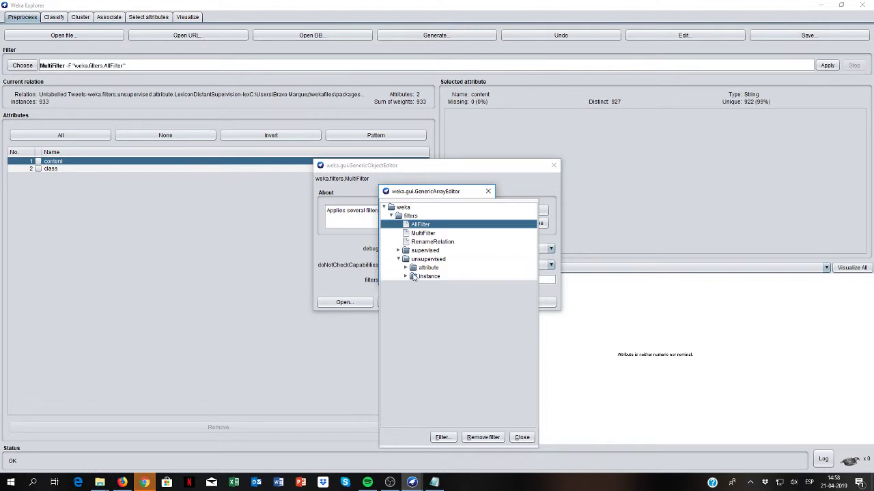
pyautogui.click(406, 268)
pyautogui.scroll(-5, 431, 291)
pyautogui.scroll(-5, 431, 292)
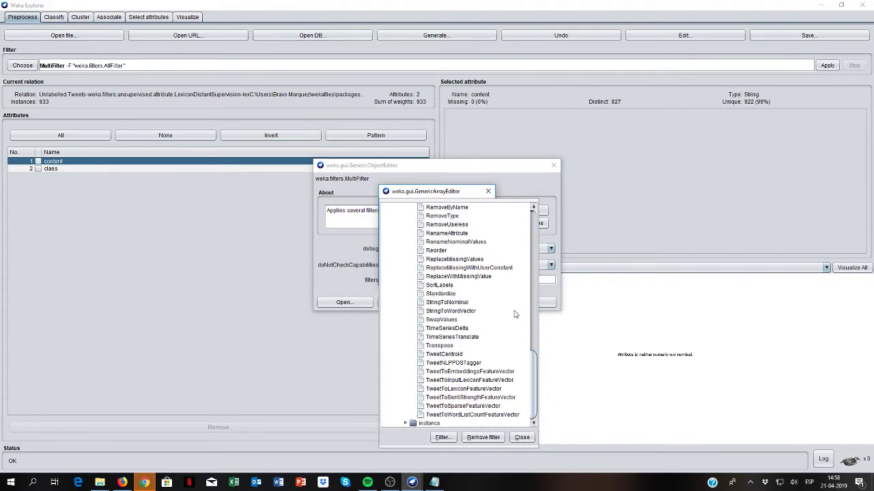
pyautogui.click(483, 406)
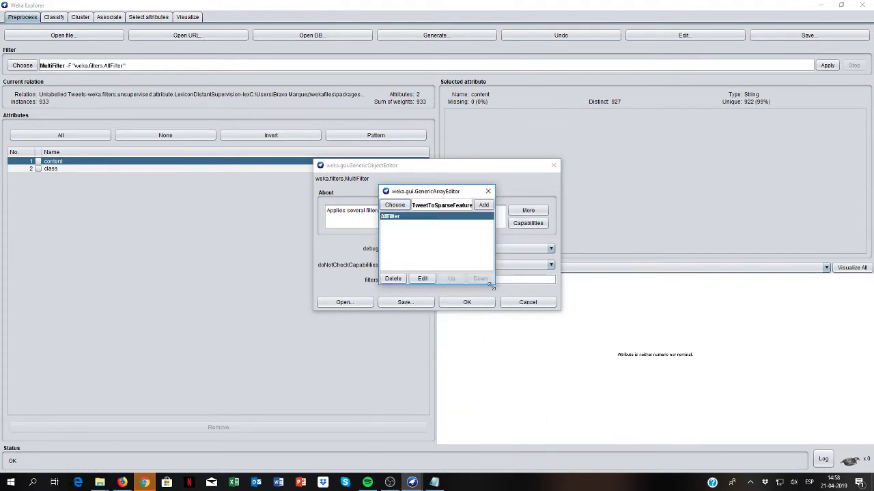
pyautogui.click(488, 205)
# Add Reorder with attributes 3-last,2 to the chain and remove the AllFilter placeholder
pyautogui.click(434, 223)
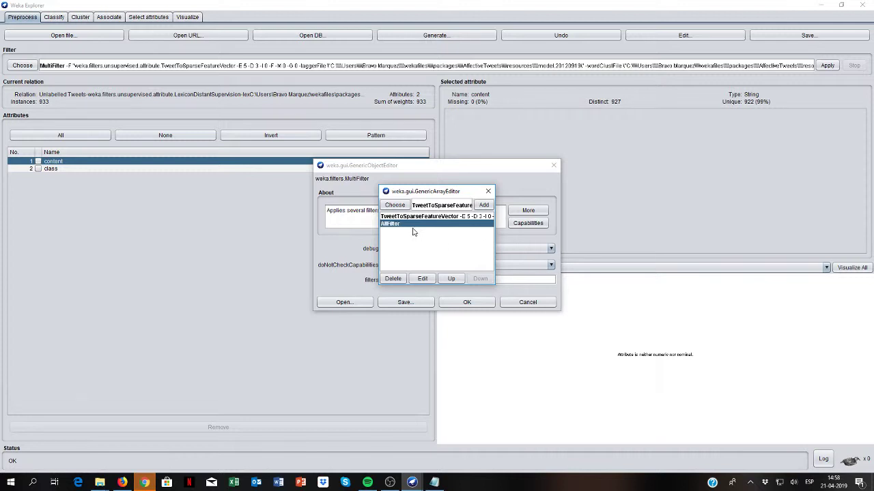
pyautogui.click(395, 205)
pyautogui.scroll(-10, 434, 305)
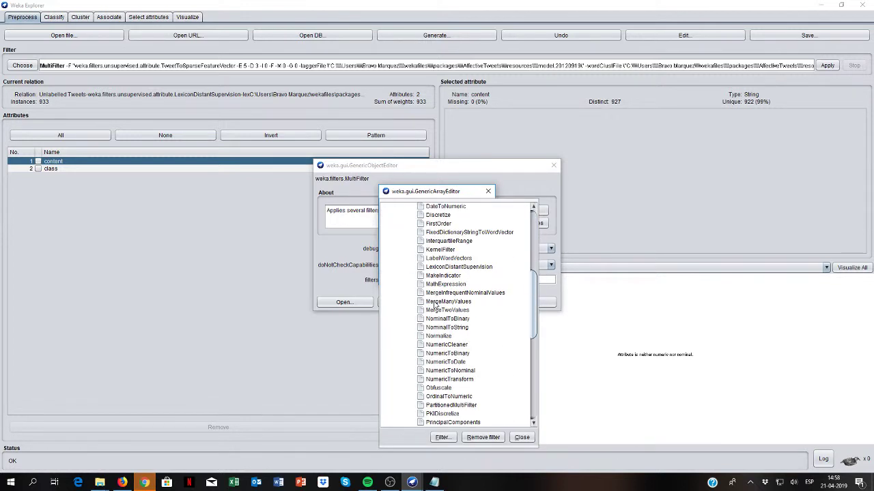
pyautogui.scroll(-3, 434, 305)
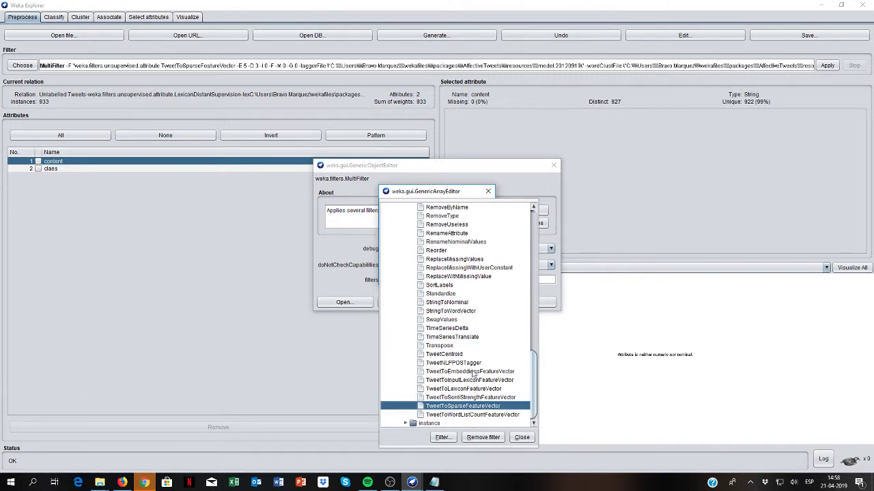
pyautogui.click(444, 251)
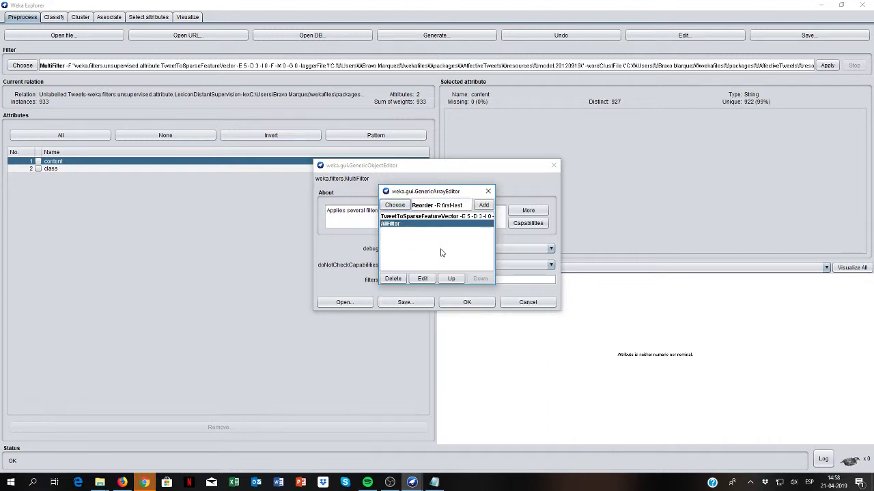
pyautogui.click(434, 208)
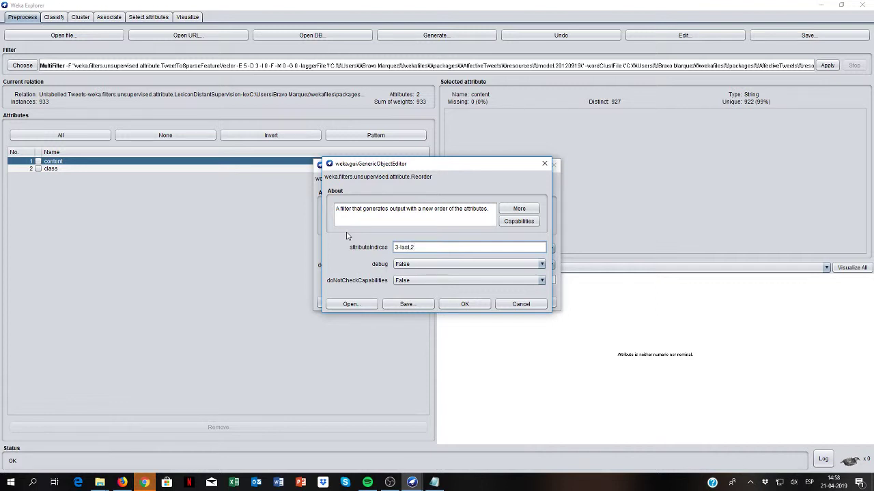
pyautogui.click(465, 305)
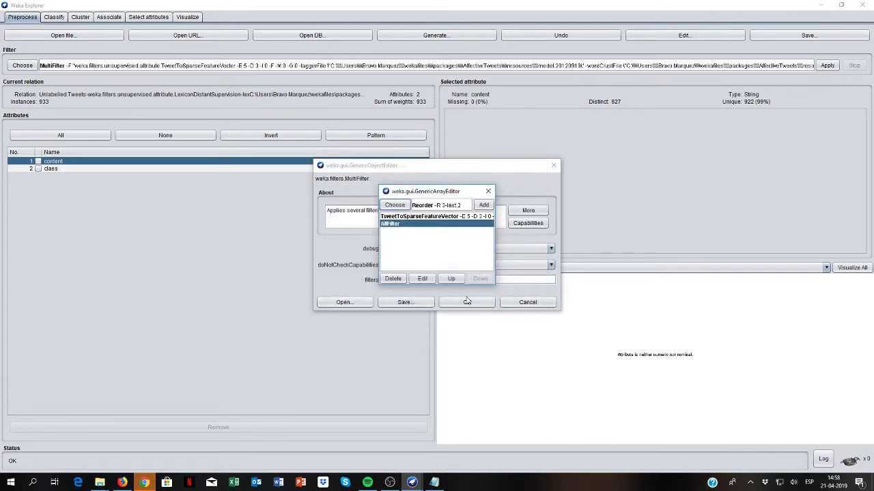
pyautogui.click(483, 205)
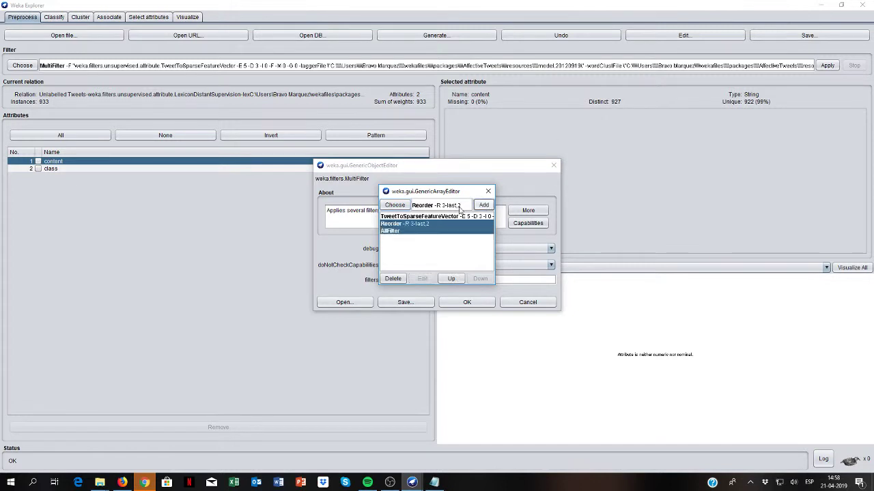
pyautogui.click(391, 232)
pyautogui.click(393, 278)
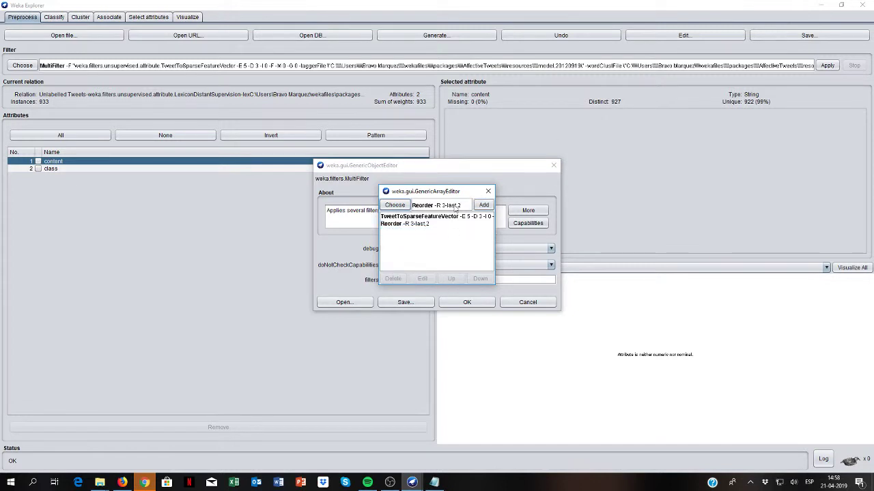
pyautogui.click(487, 194)
# Confirm the MultiFilter and apply it to the tweets, producing 3328 attributes
pyautogui.click(467, 303)
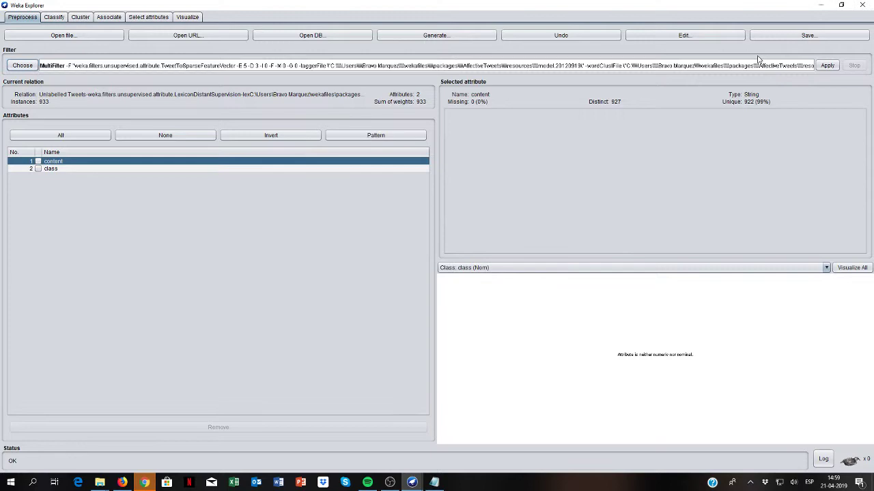
pyautogui.click(826, 66)
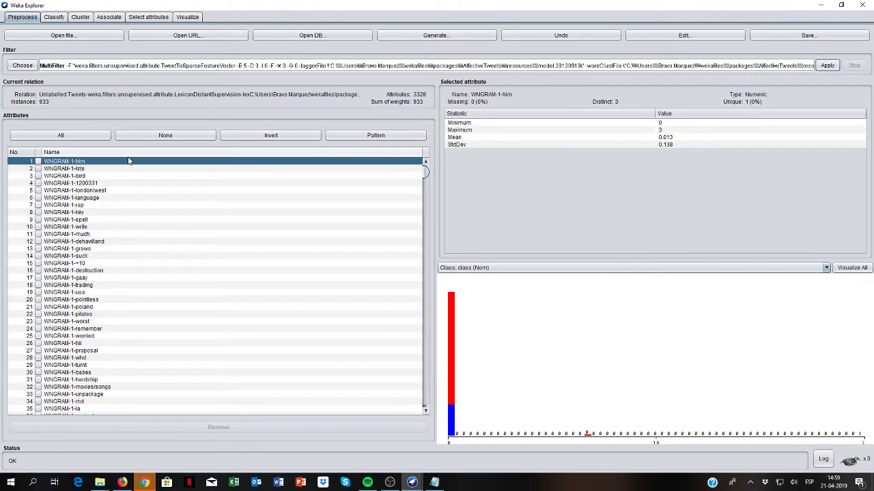
pyautogui.moveTo(421, 176); pyautogui.dragTo(387, 160)
# Copy the filter configuration to the clipboard and undo back to content and class
pyautogui.rightClick(334, 64)
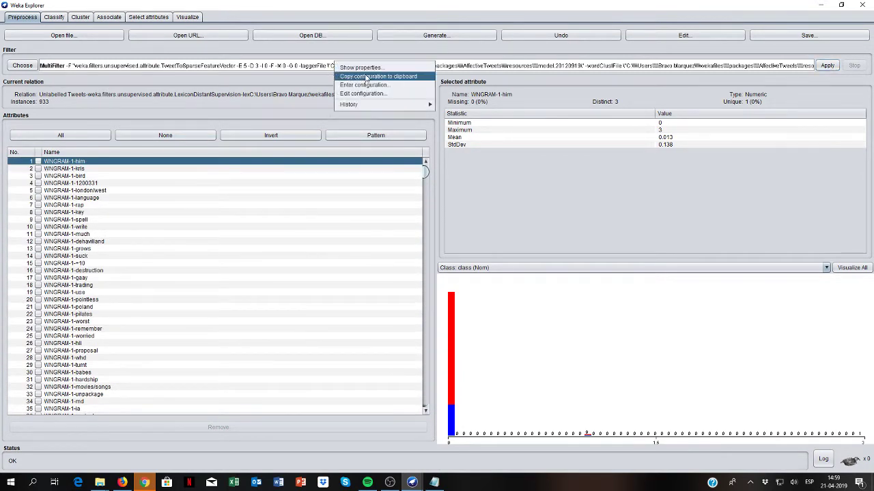
pyautogui.click(366, 77)
pyautogui.click(561, 34)
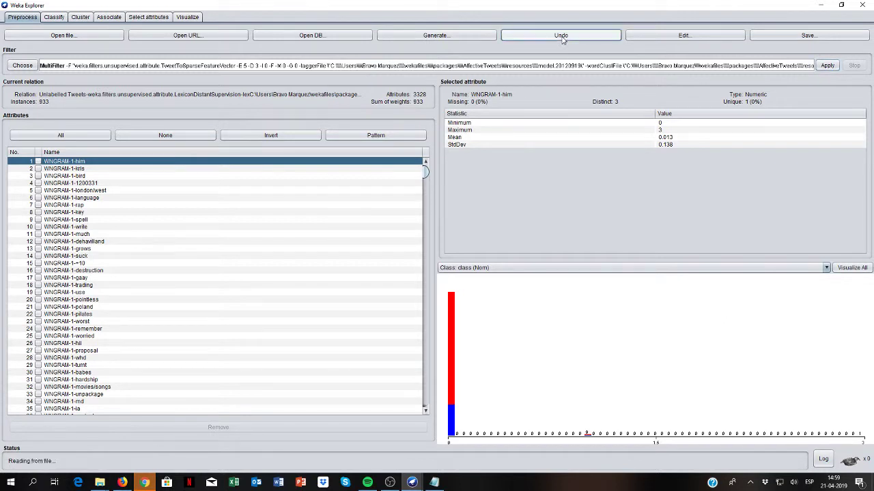
pyautogui.click(53, 169)
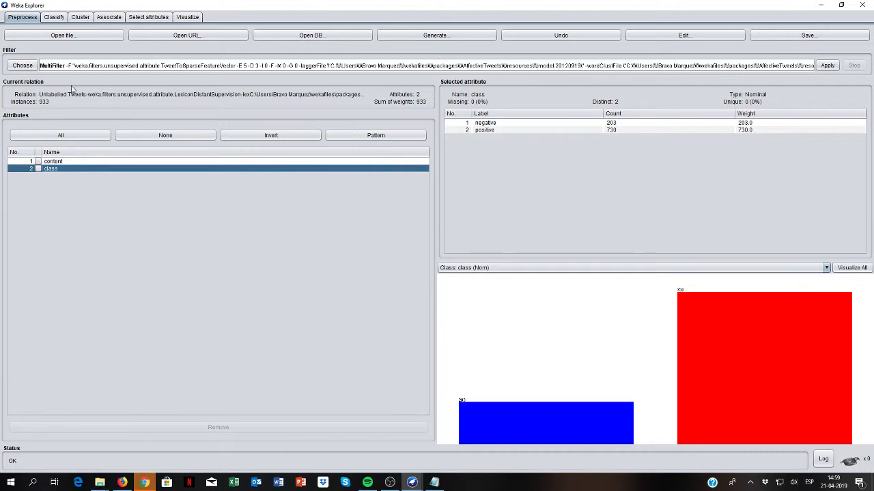
# On the Classify tab, load 6HumanPosNeg.arff.gz as the supplied test set
pyautogui.click(54, 16)
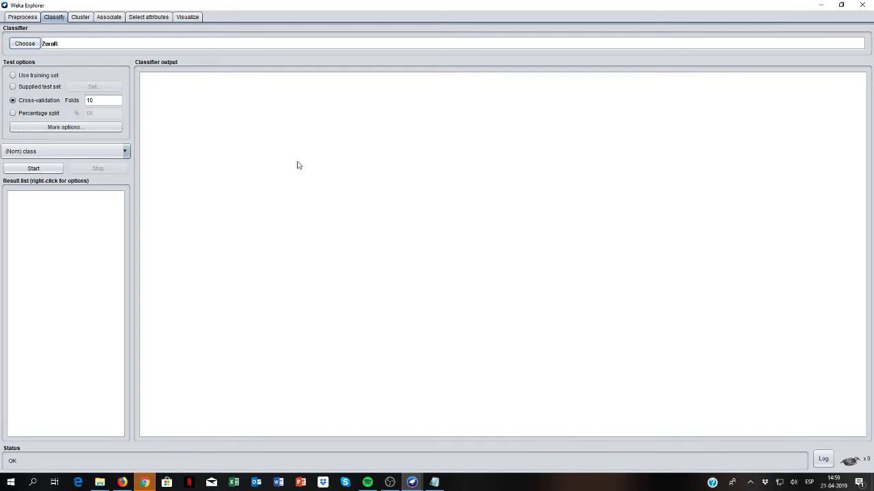
pyautogui.click(51, 88)
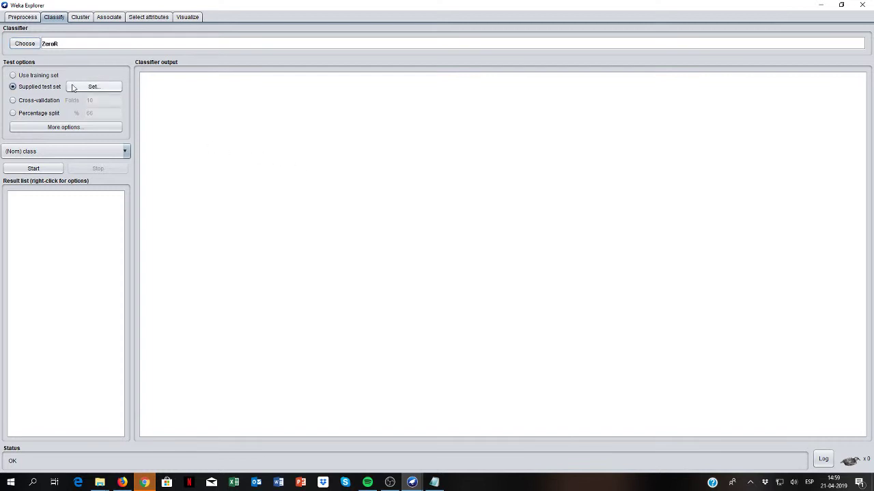
pyautogui.click(80, 88)
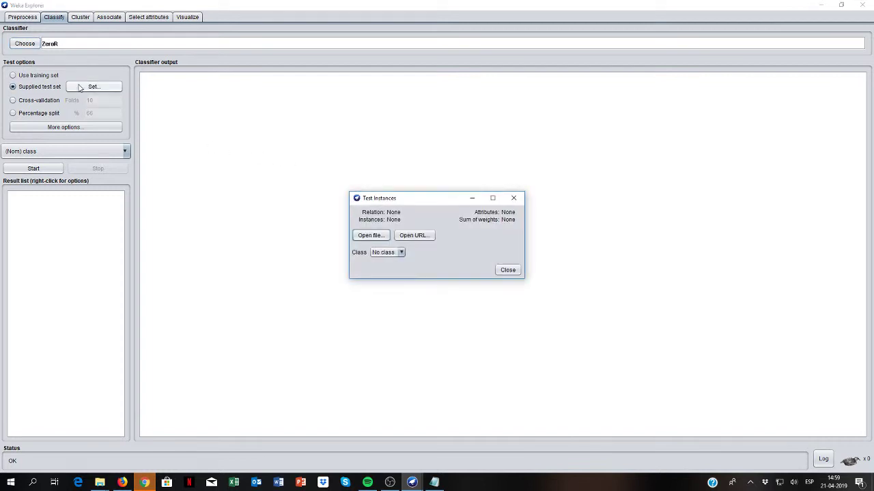
pyautogui.click(362, 235)
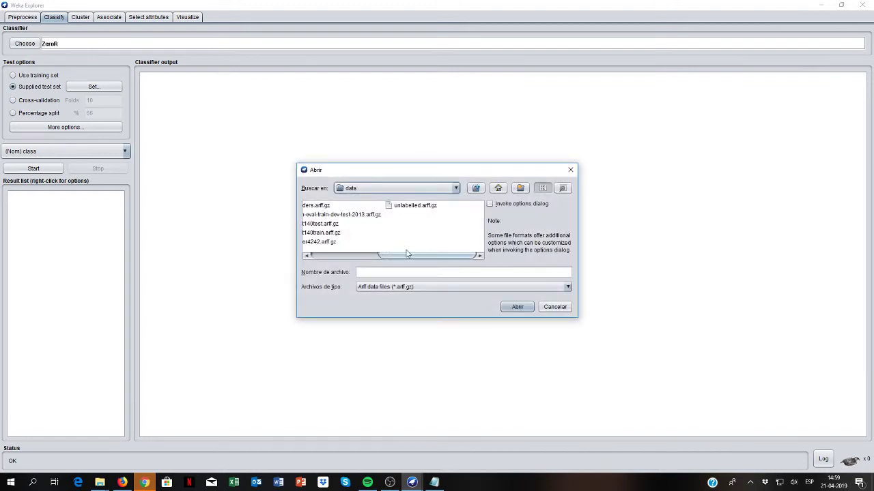
pyautogui.moveTo(408, 256); pyautogui.dragTo(326, 257)
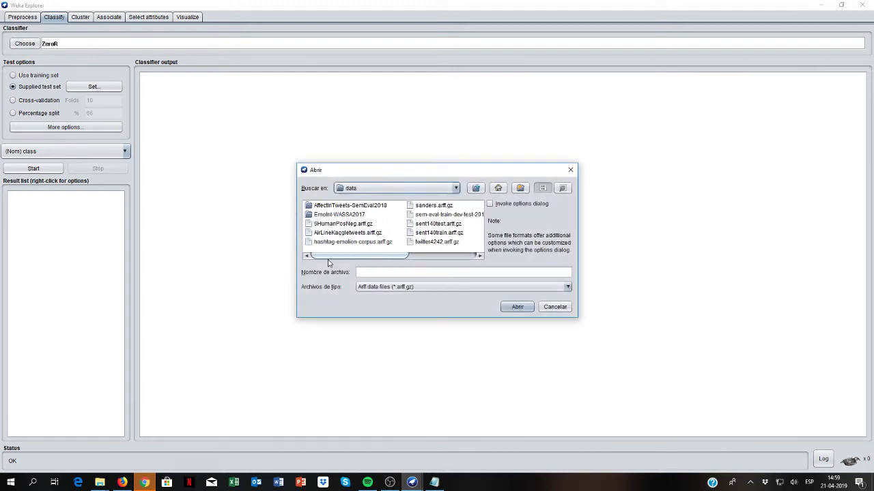
pyautogui.doubleClick(334, 225)
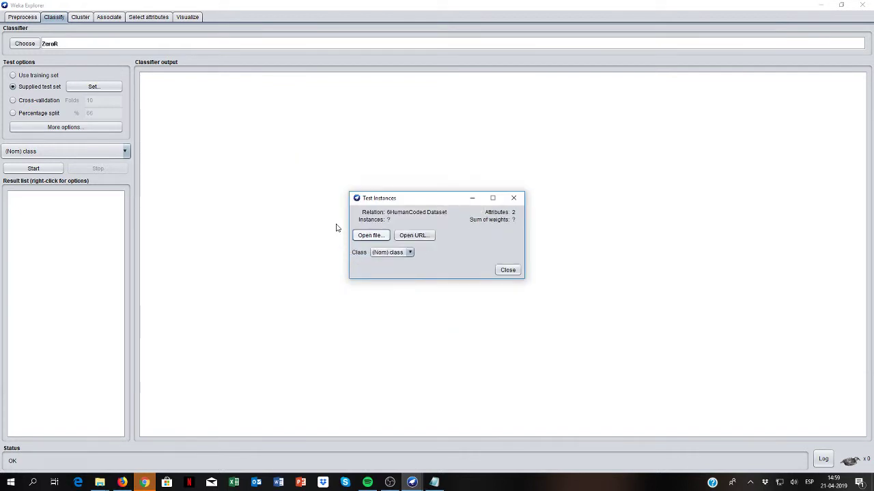
pyautogui.click(508, 270)
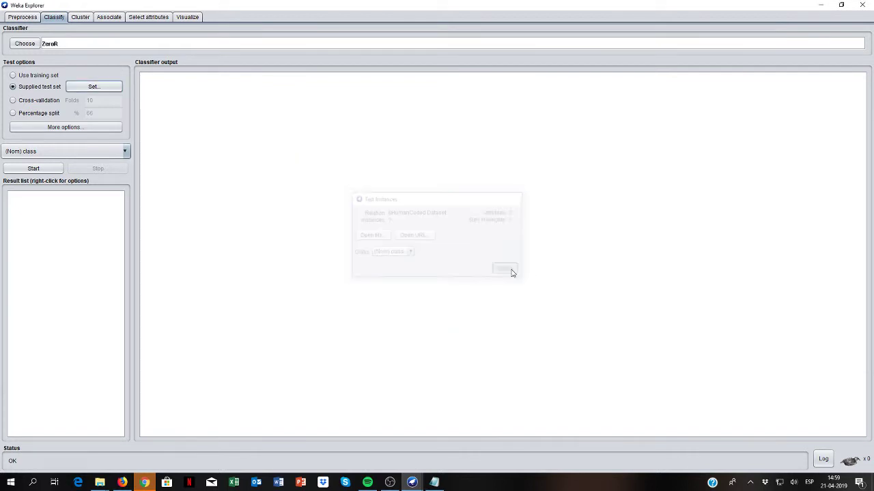
# Switch the classifier from ZeroR to meta > FilteredClassifier
pyautogui.rightClick(169, 46)
pyautogui.click(201, 77)
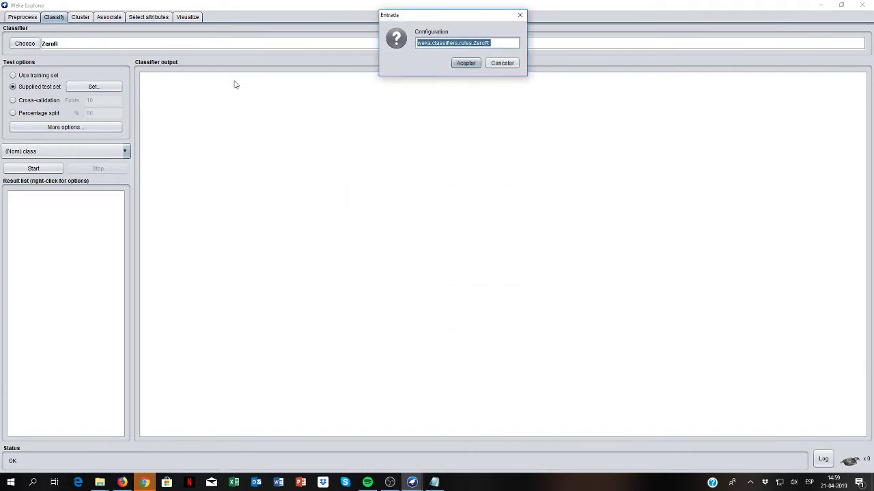
pyautogui.click(518, 65)
pyautogui.click(24, 43)
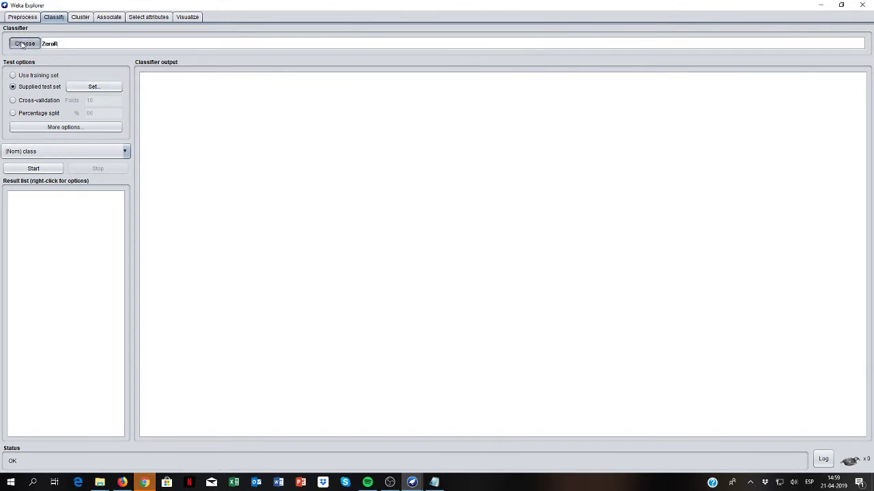
pyautogui.click(28, 88)
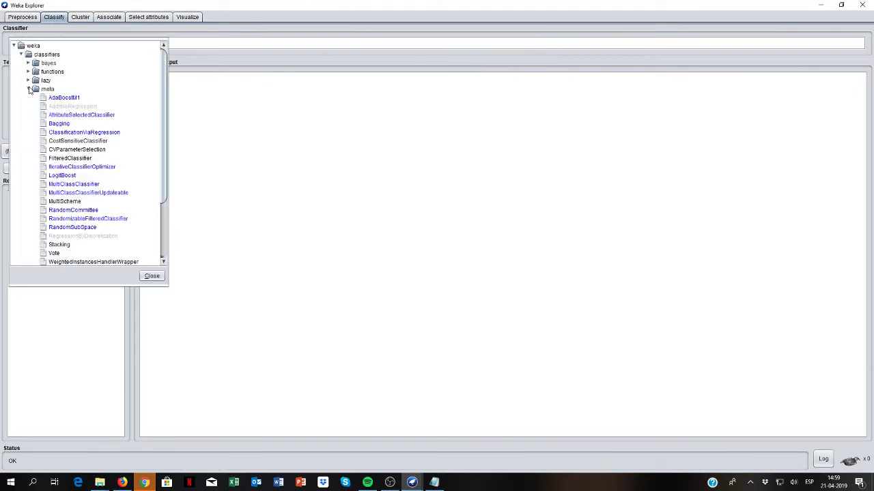
pyautogui.click(69, 159)
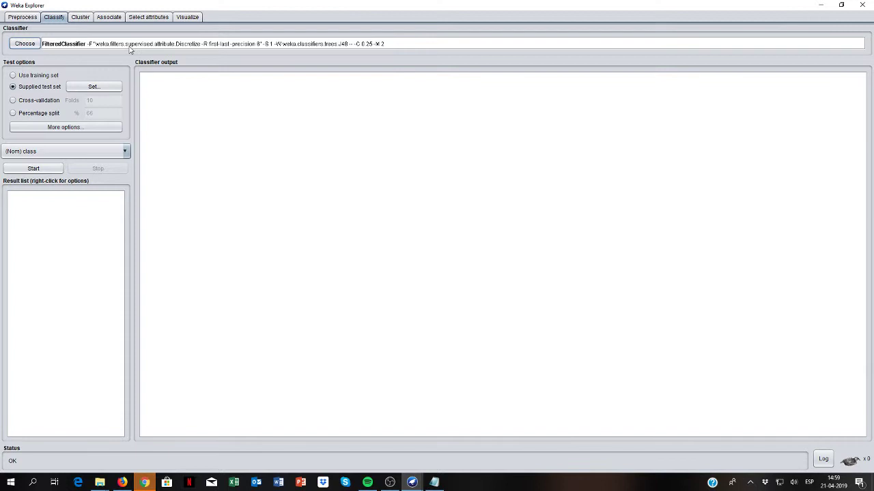
# Paste the copied MultiFilter configuration as its filter and set LibLINEAR as base classifier
pyautogui.click(127, 45)
pyautogui.rightClick(522, 289)
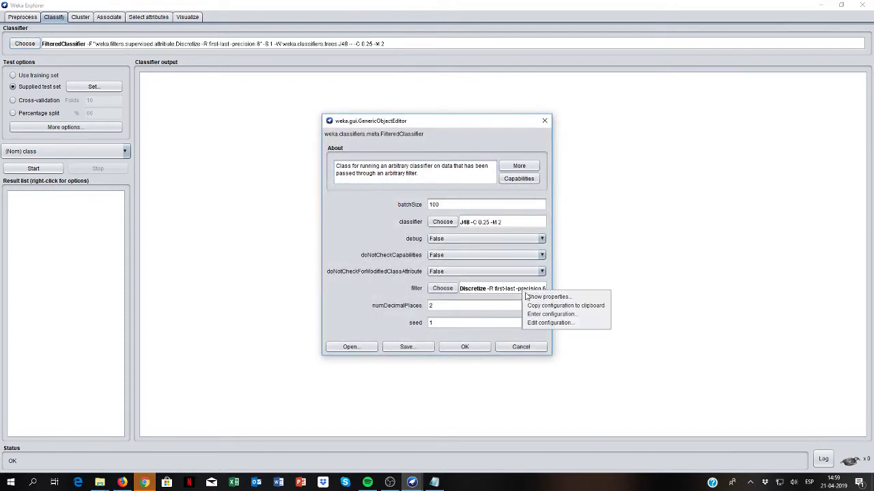
pyautogui.click(550, 328)
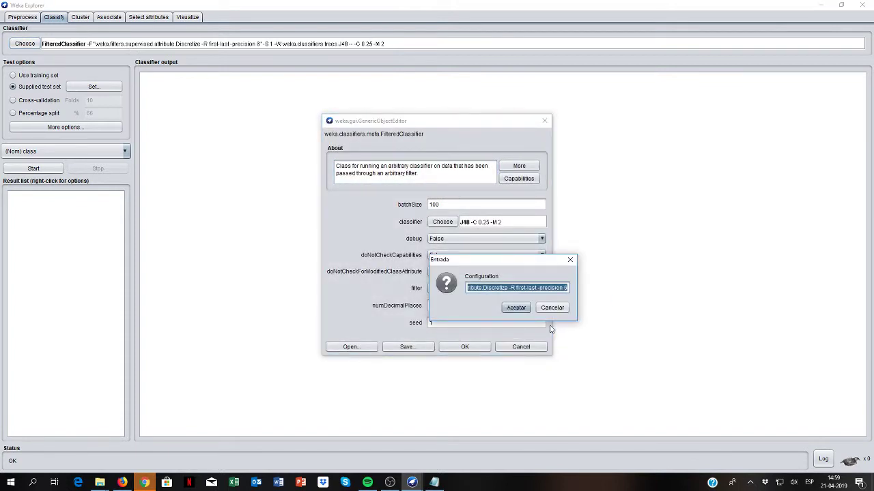
pyautogui.hotkey('ctrl', 'v')
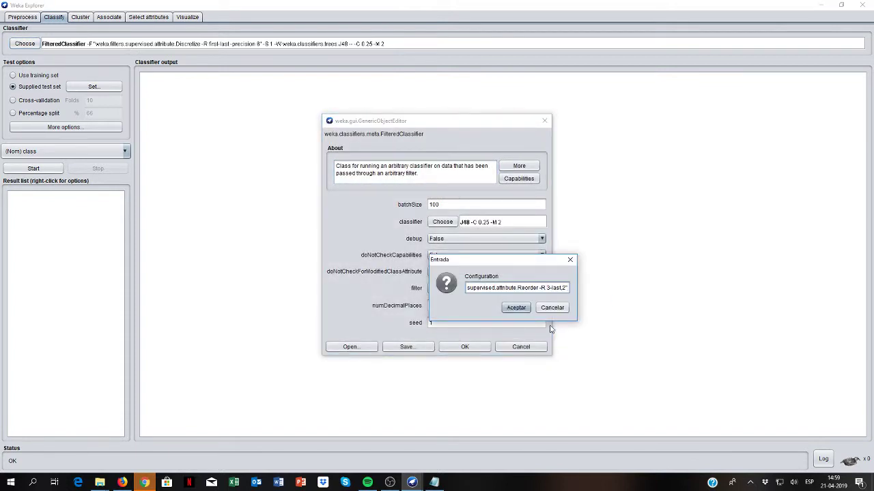
pyautogui.click(516, 308)
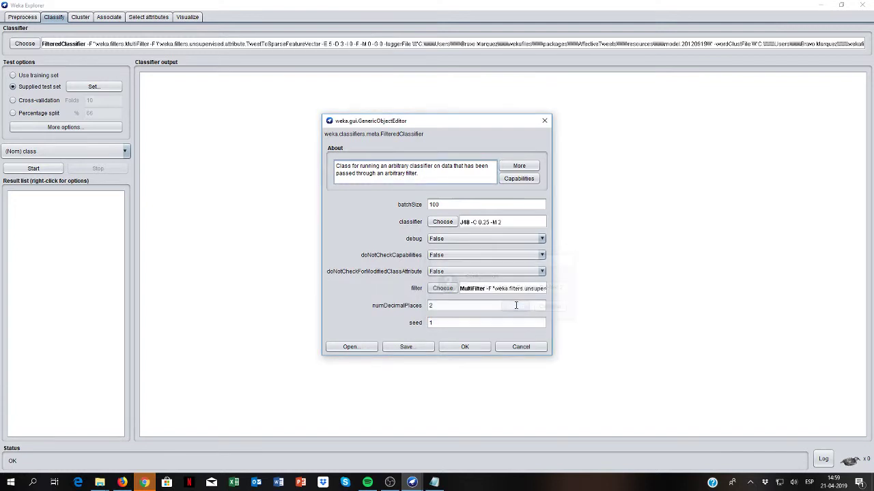
pyautogui.click(443, 221)
pyautogui.click(445, 251)
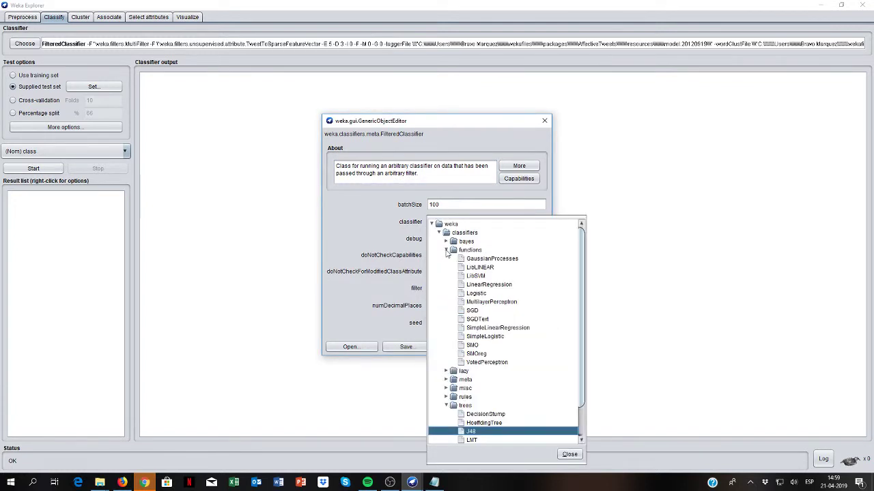
pyautogui.click(486, 267)
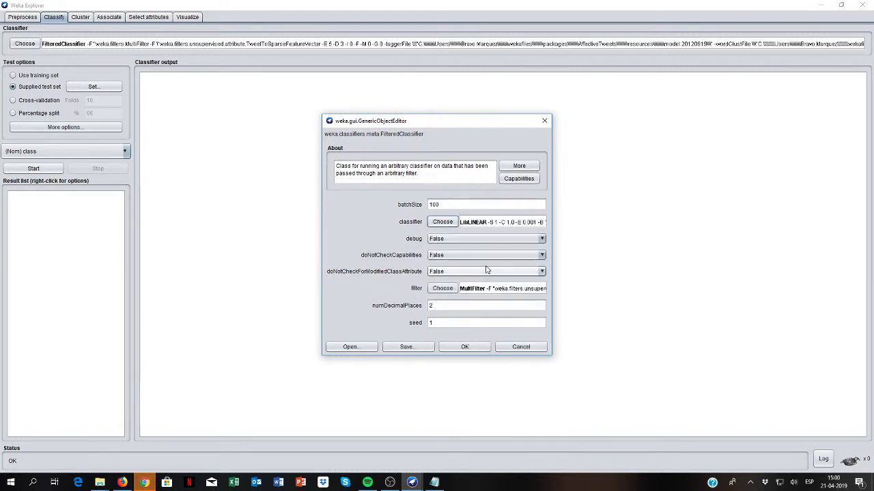
pyautogui.click(485, 347)
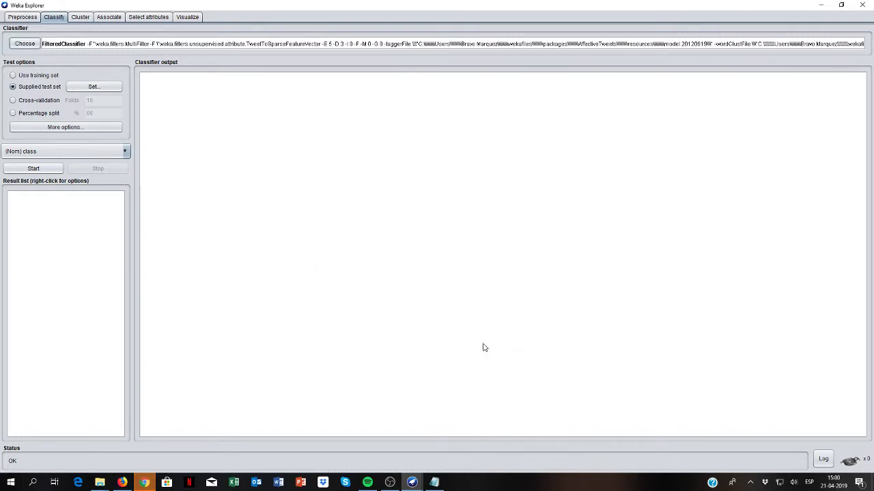
# Evaluate the FilteredClassifier on the test tweets (63.59% correct), then go back to Preprocess
pyautogui.click(43, 169)
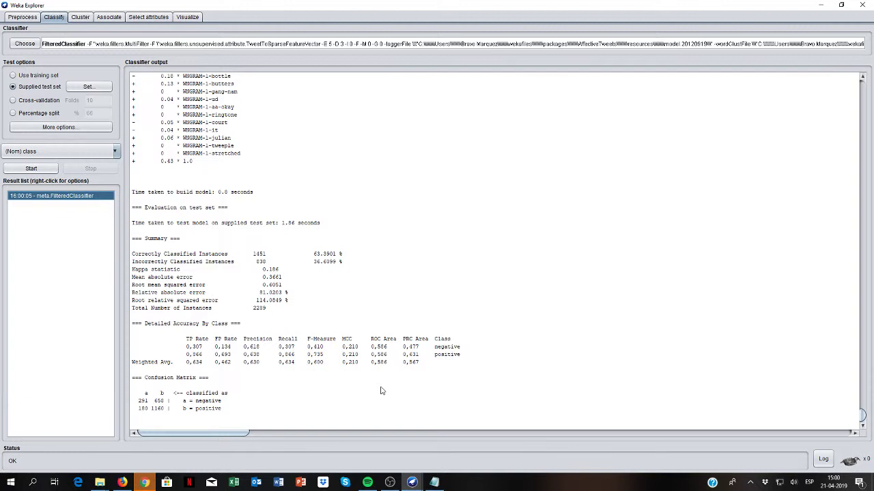
pyautogui.click(28, 17)
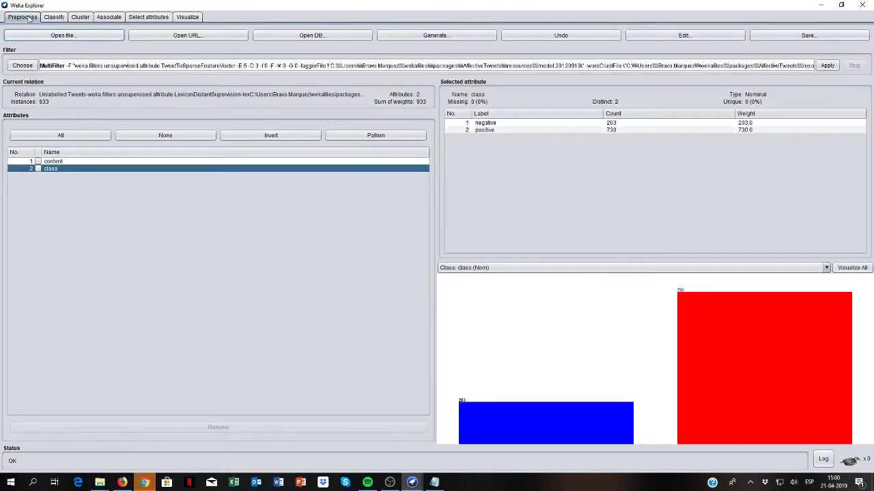
# Undo the rename so the 933 tweets carry 'content' and 'polarity' again instead of 'class'
pyautogui.click(533, 41)
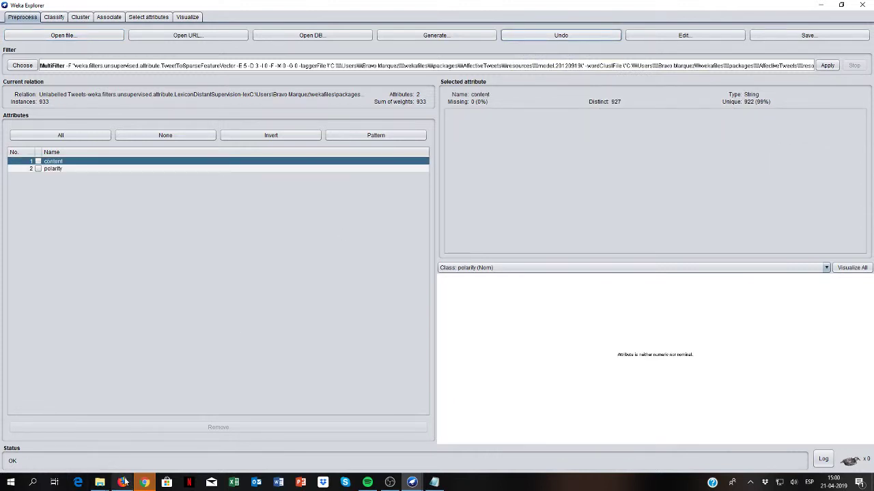
pyautogui.moveTo(124, 482)
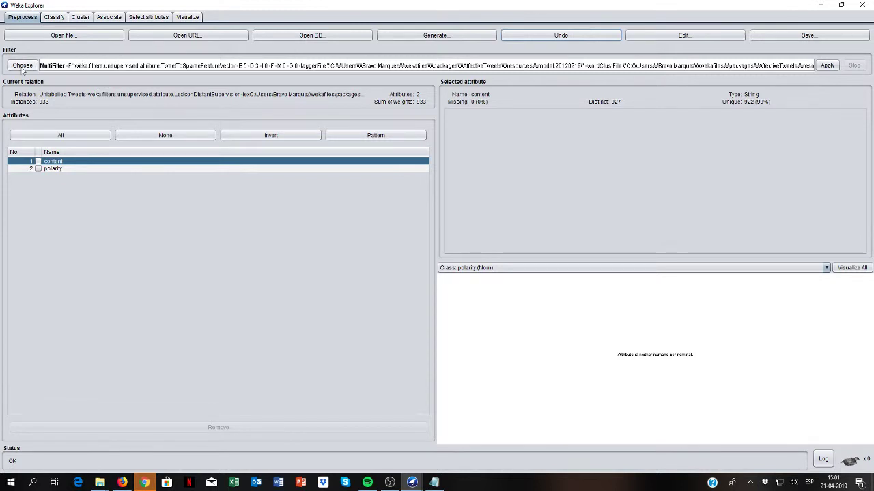
# Load unlabelled.arff.gz, the 10001-instance Unlabelled Tweets file with only a content attribute
pyautogui.click(63, 37)
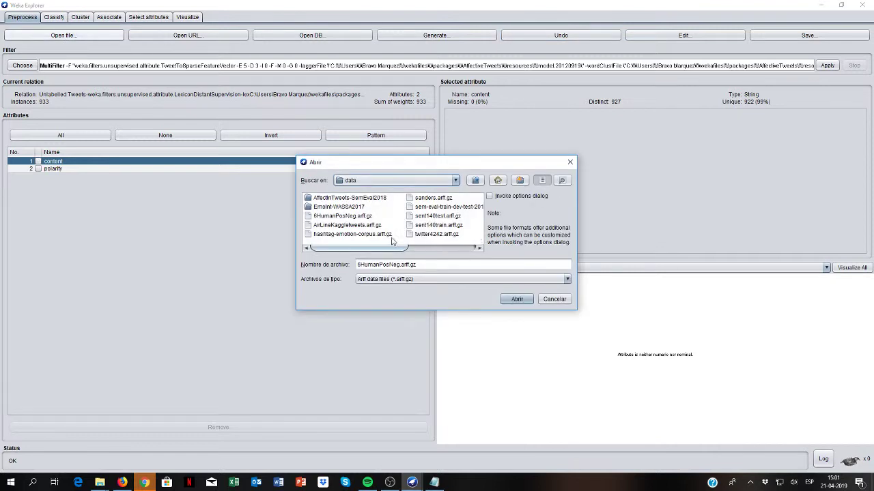
pyautogui.moveTo(387, 247); pyautogui.dragTo(454, 251)
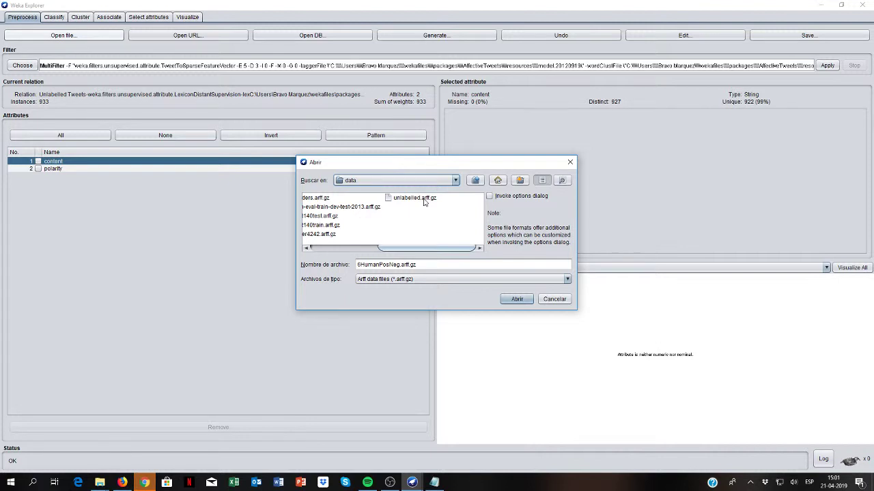
pyautogui.click(424, 198)
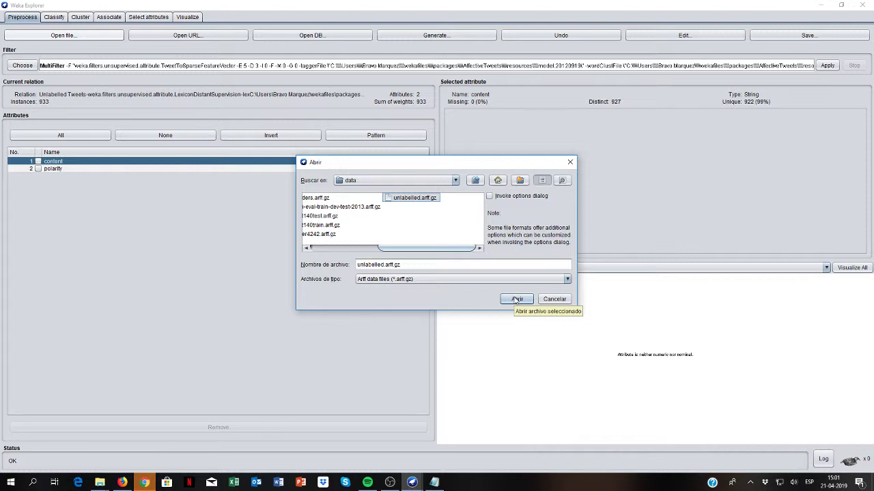
pyautogui.click(517, 300)
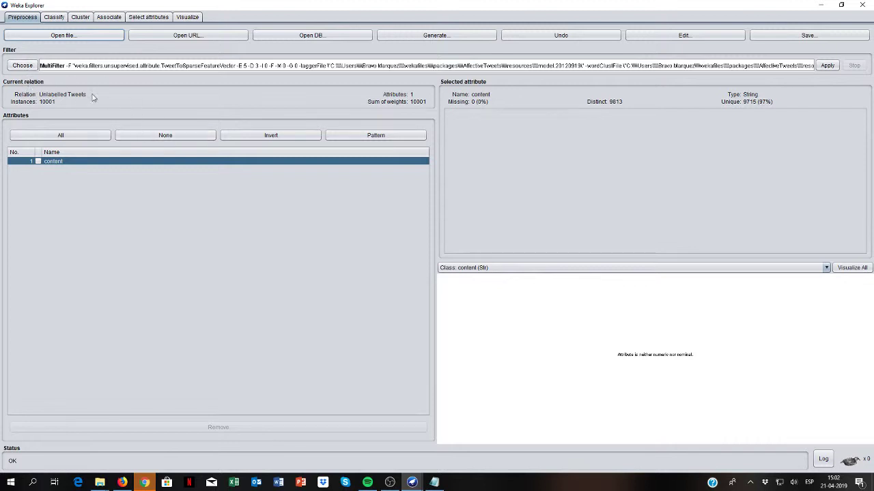
# Choose the Add filter from the unsupervised attribute filters
pyautogui.click(23, 65)
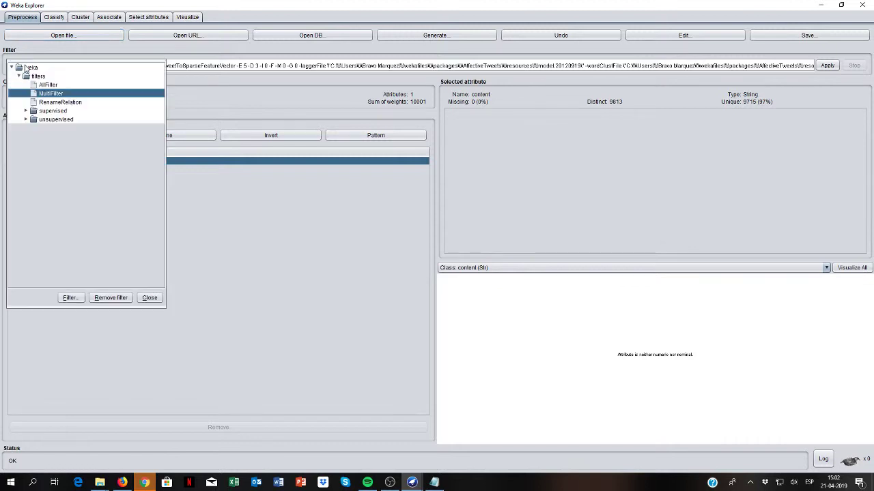
pyautogui.click(25, 119)
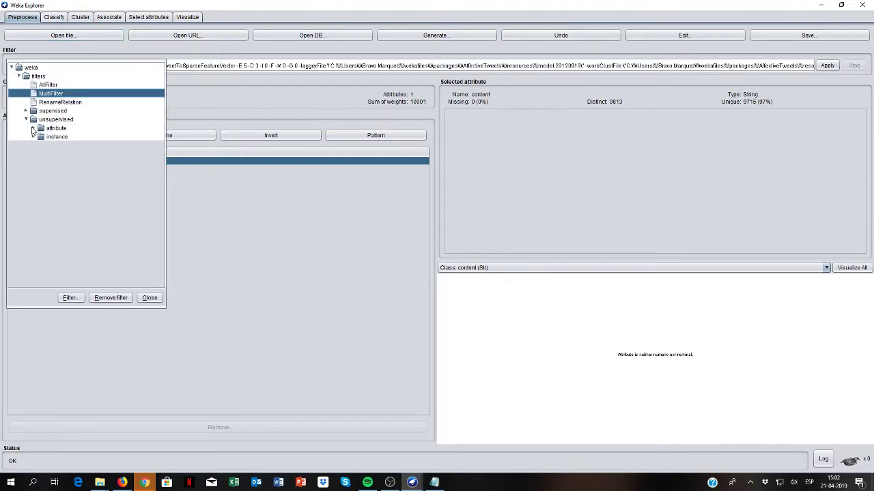
pyautogui.click(34, 128)
pyautogui.click(64, 137)
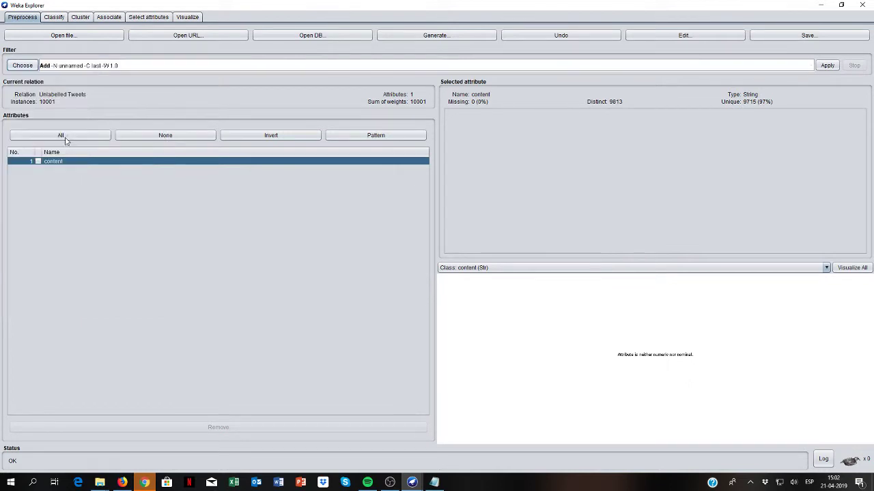
# Configure Add with attributeName 'class' and nominal labels 'negative, positive', then apply it
pyautogui.click(127, 66)
pyautogui.click(404, 205)
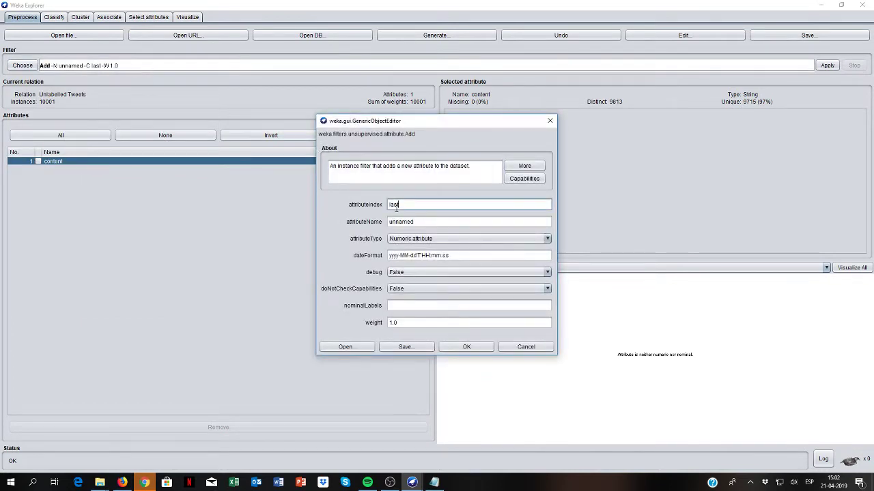
pyautogui.doubleClick(423, 221)
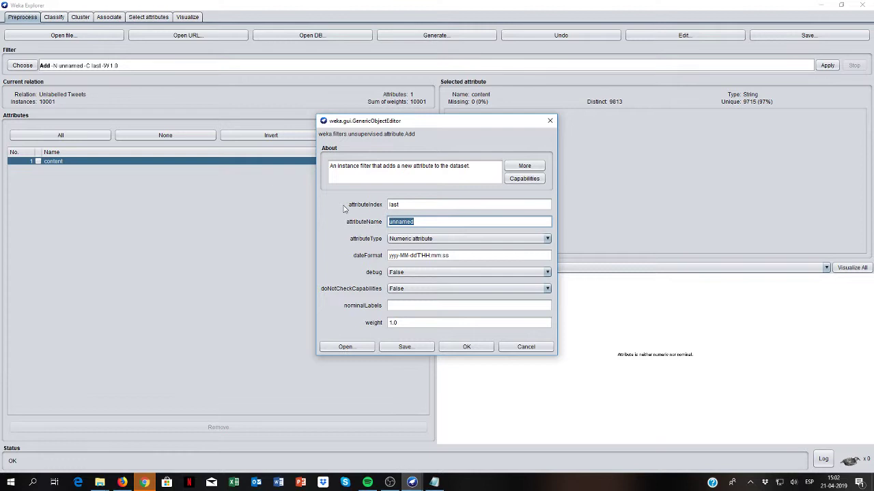
pyautogui.write('class')
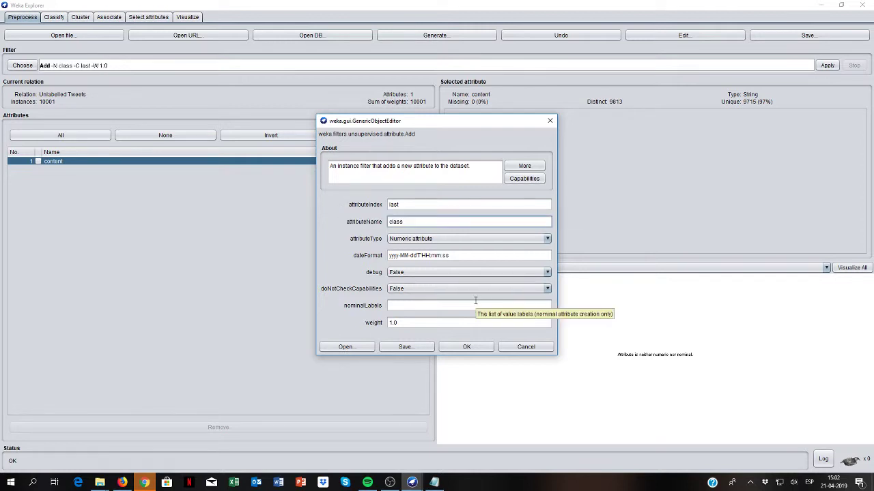
pyautogui.click(448, 309)
pyautogui.write('ne')
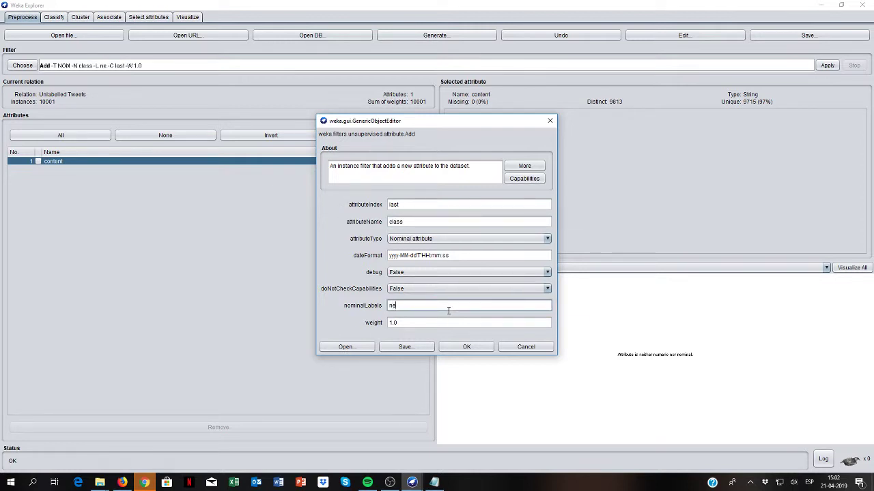
pyautogui.write('gative, ')
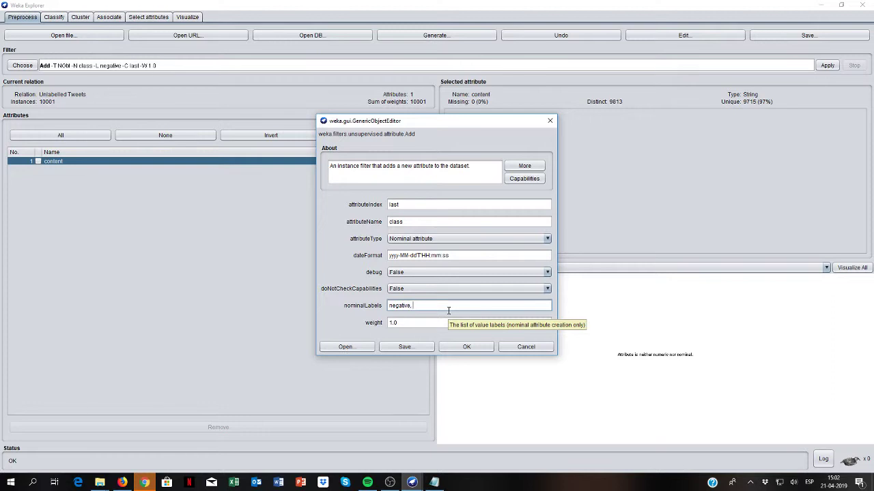
pyautogui.write('positive')
pyautogui.click(456, 346)
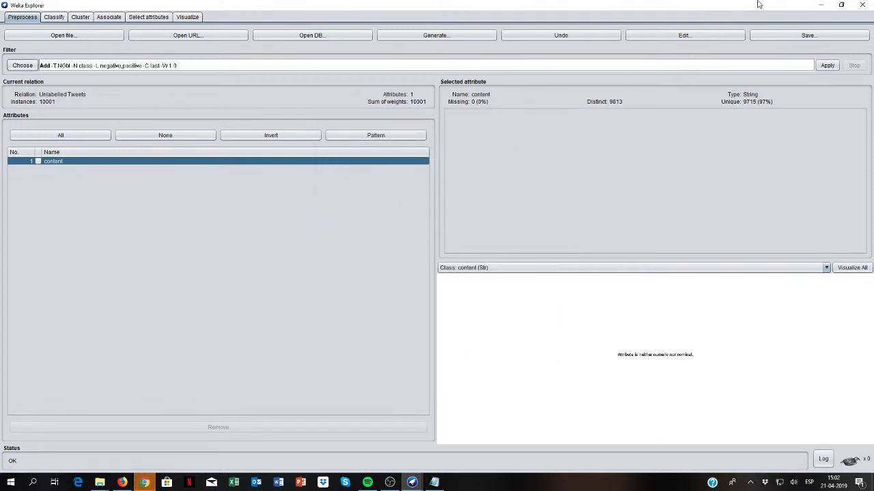
pyautogui.click(826, 65)
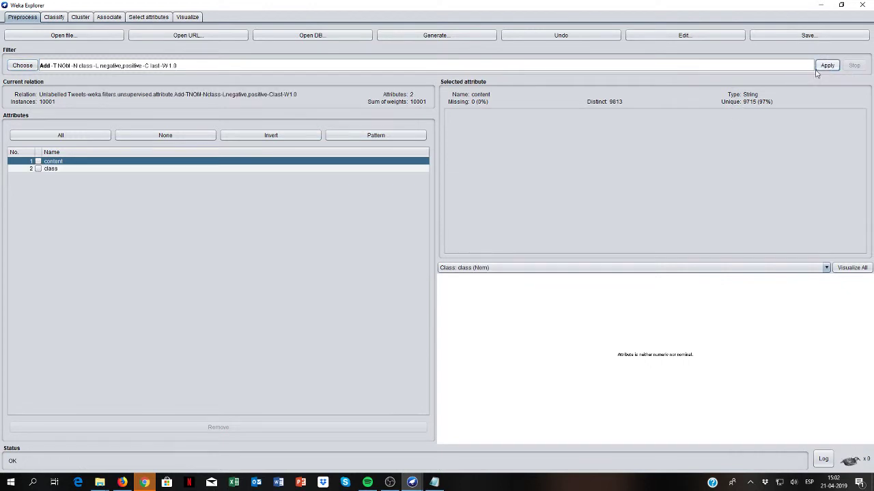
pyautogui.click(325, 172)
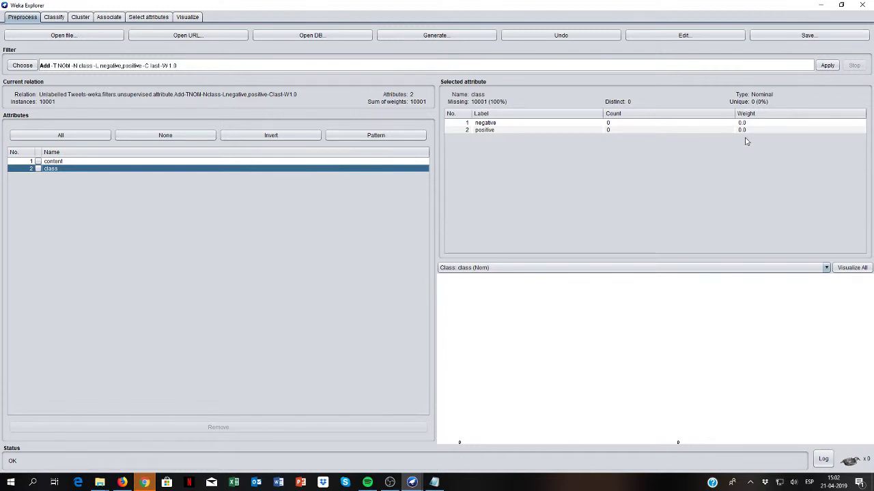
pyautogui.click(735, 35)
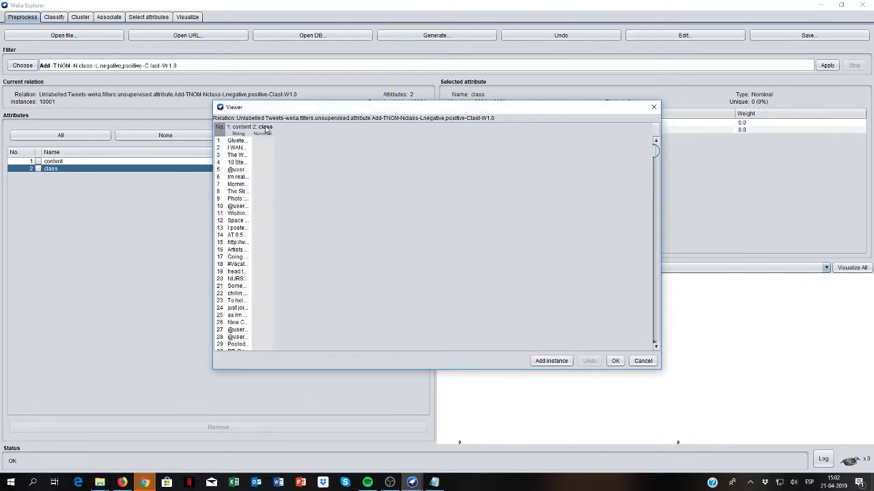
pyautogui.scroll(-5, 265, 153)
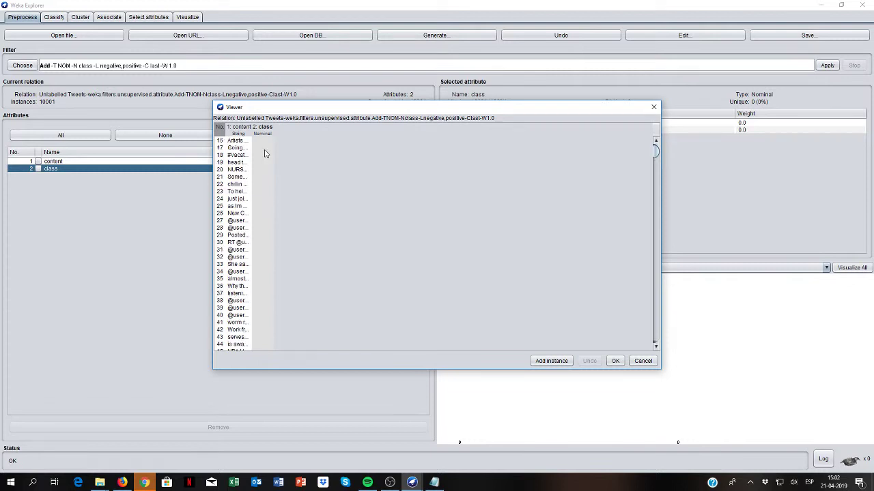
pyautogui.scroll(-1, 266, 153)
pyautogui.moveTo(252, 129); pyautogui.dragTo(445, 122)
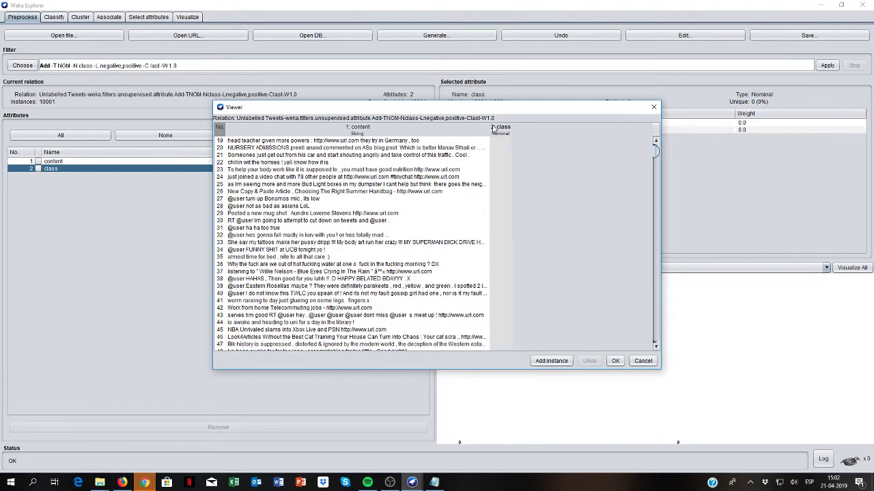
pyautogui.click(616, 361)
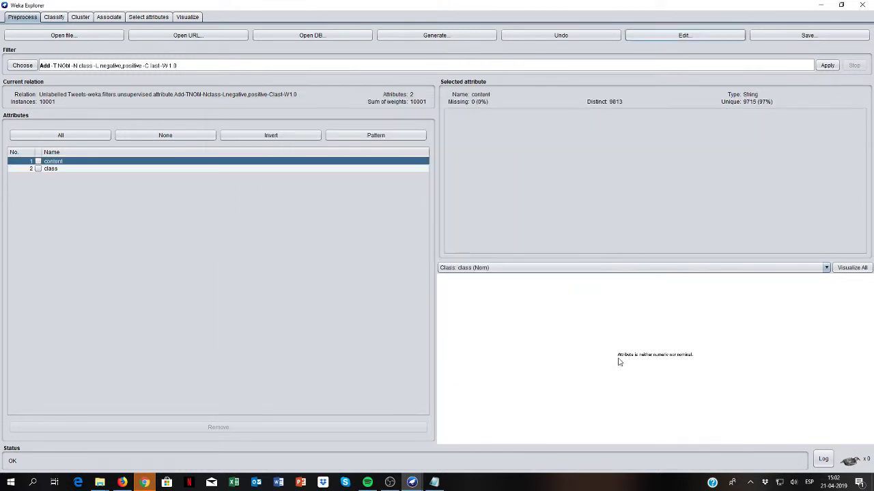
# Select ASA from the unsupervised attribute filters as the preprocessing filter
pyautogui.click(22, 66)
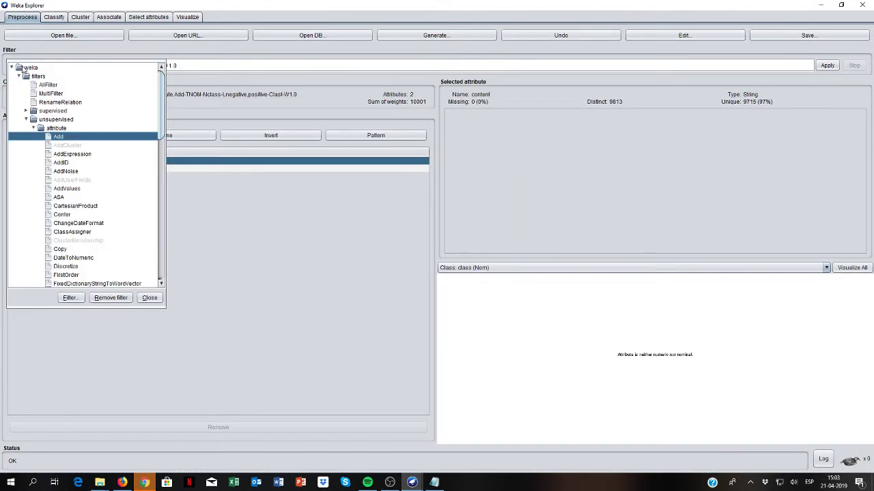
pyautogui.click(60, 198)
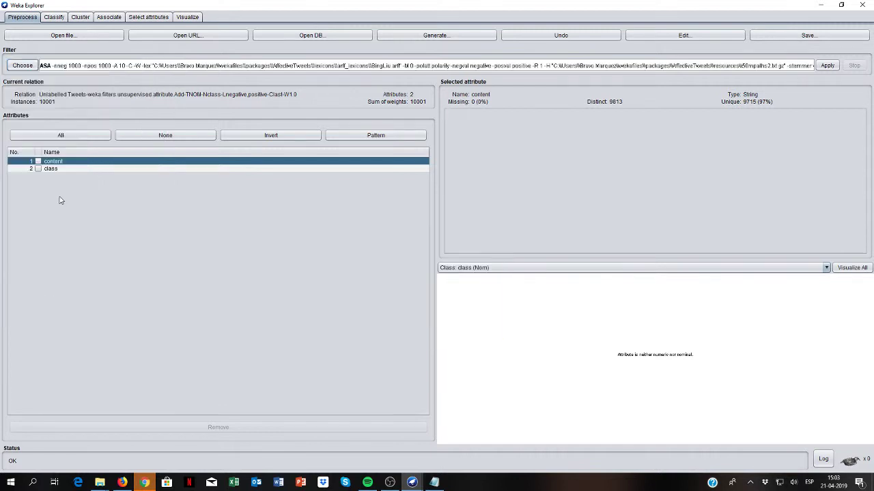
# Show the ASA settings and description, confirming tweetsPerCentroid 10 and the BingLiu.arff lexicon
pyautogui.click(432, 69)
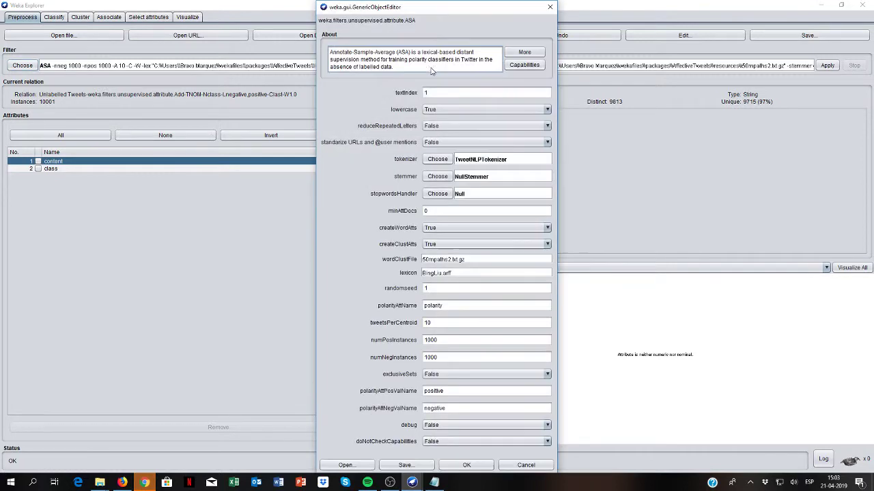
pyautogui.click(525, 52)
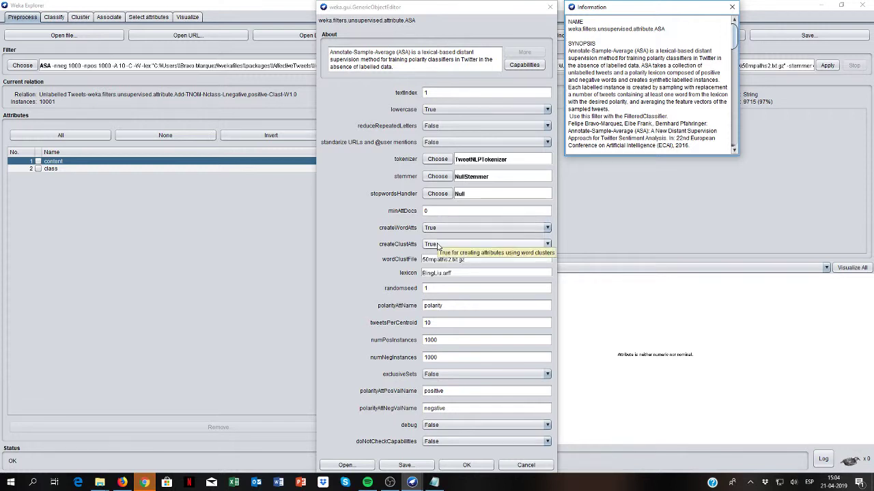
# Keep createClustAtts True, change minAttDocs from 0 to 3, and confirm the ASA settings
pyautogui.click(436, 244)
pyautogui.click(437, 244)
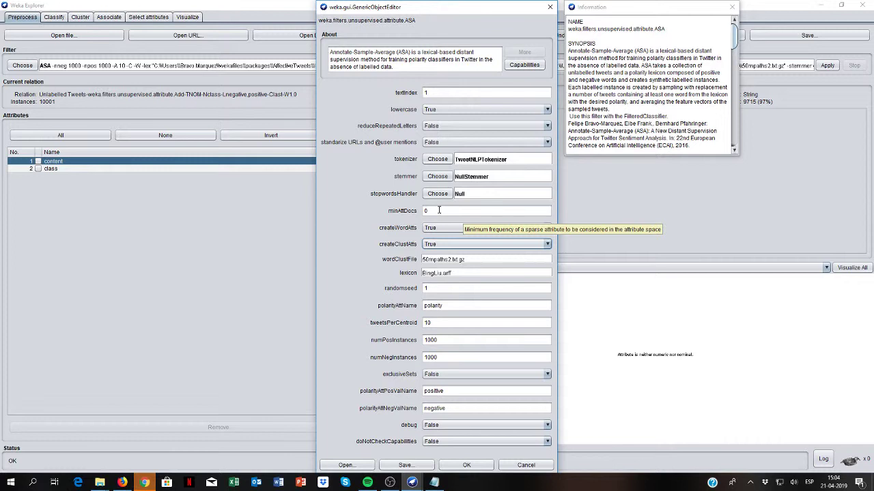
pyautogui.moveTo(439, 210); pyautogui.dragTo(422, 215)
pyautogui.write('3')
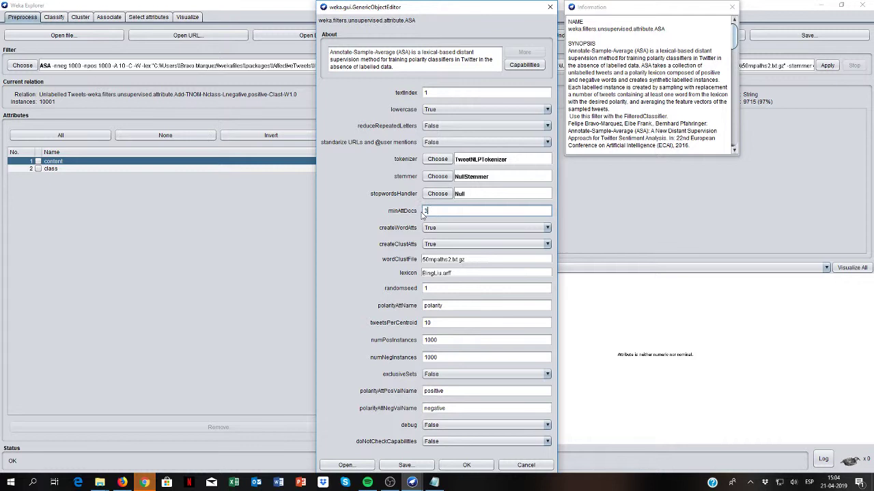
pyautogui.click(466, 465)
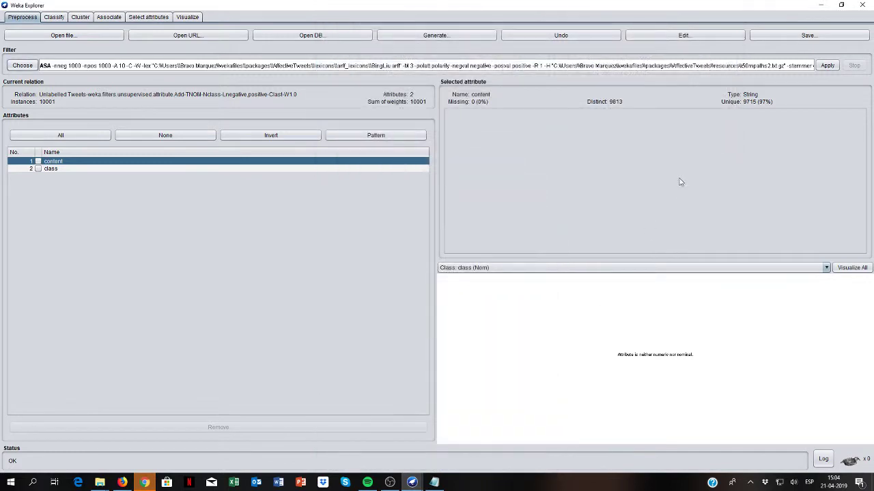
pyautogui.click(823, 69)
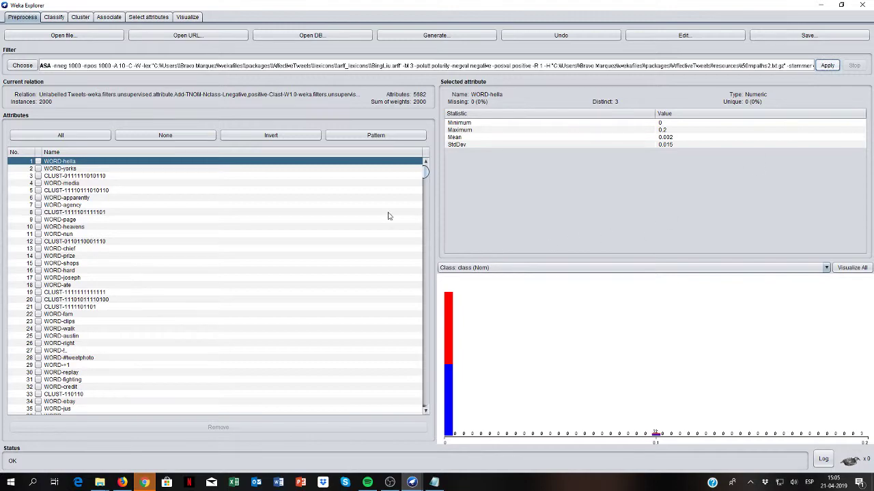
pyautogui.moveTo(424, 172); pyautogui.dragTo(395, 410)
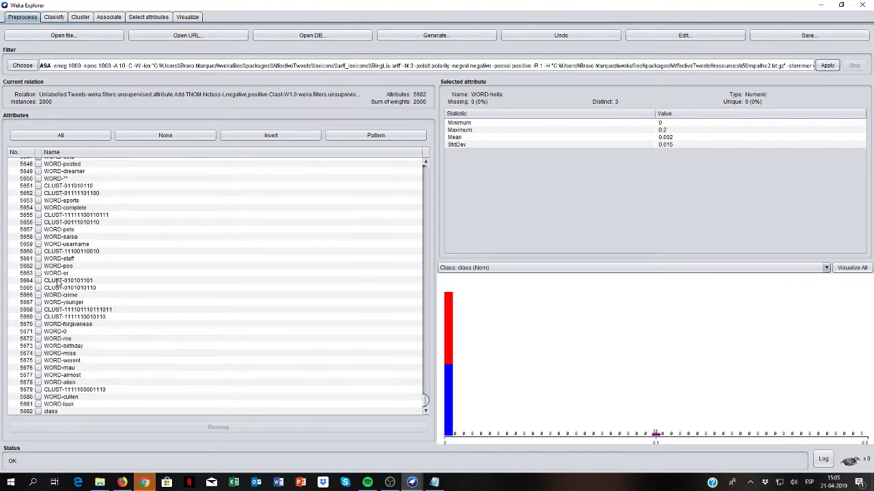
pyautogui.click(52, 412)
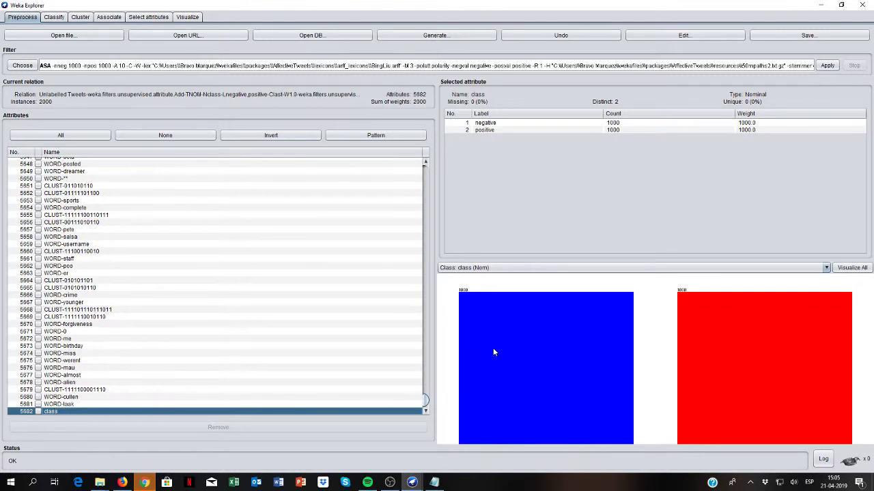
pyautogui.moveTo(711, 329)
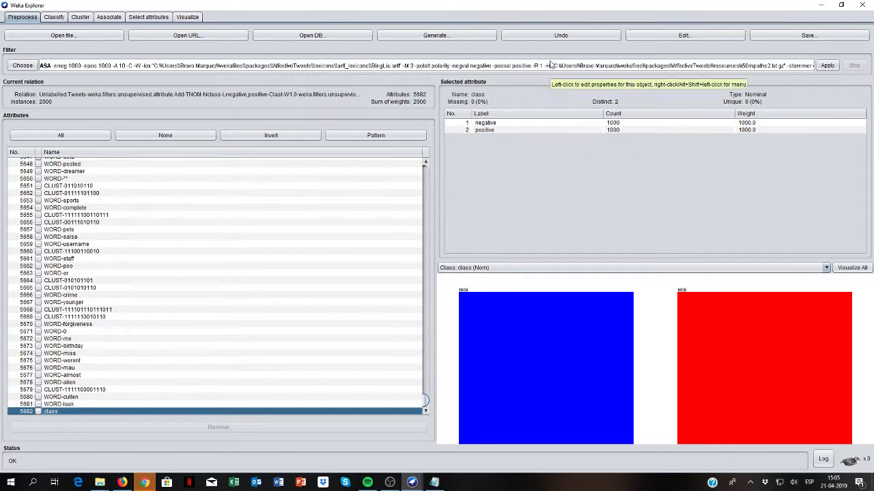
pyautogui.click(559, 35)
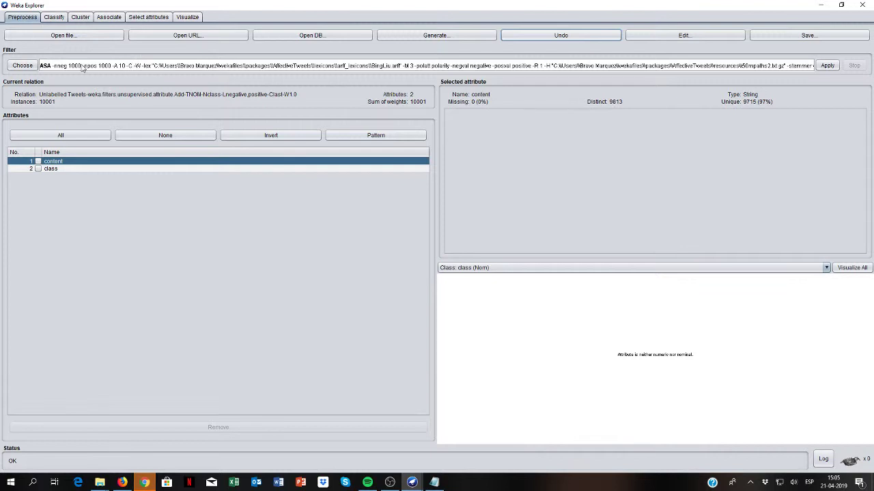
# Copy the ASA filter configuration and check the supplied test set on the Classify panel
pyautogui.rightClick(108, 65)
pyautogui.click(139, 81)
pyautogui.click(53, 18)
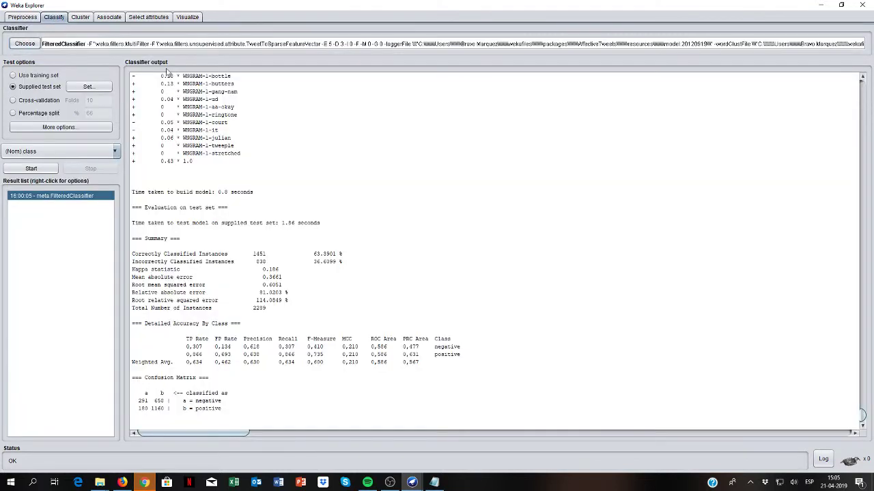
pyautogui.click(88, 86)
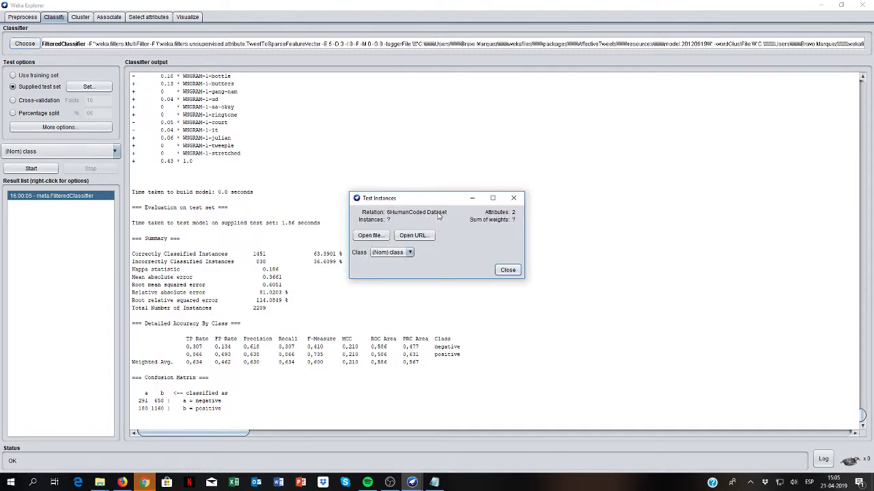
pyautogui.click(509, 270)
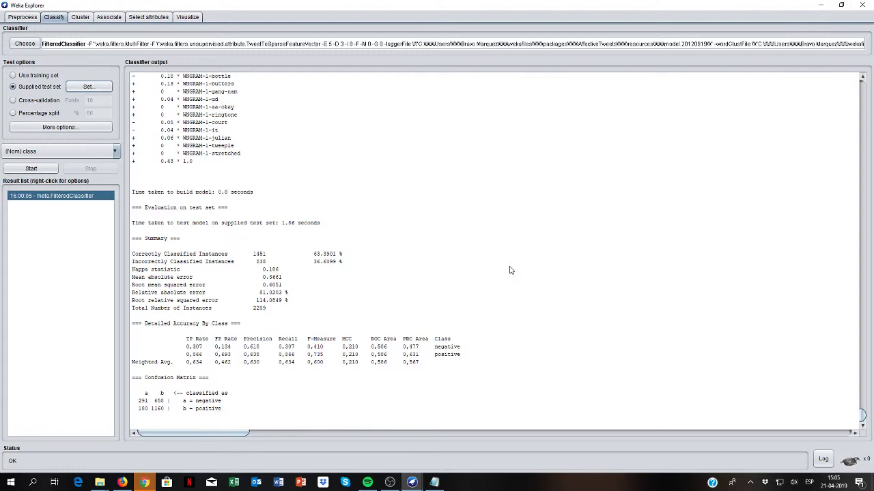
# Paste the ASA configuration in as the FilteredClassifier's filter, replacing the MultiFilter
pyautogui.click(312, 44)
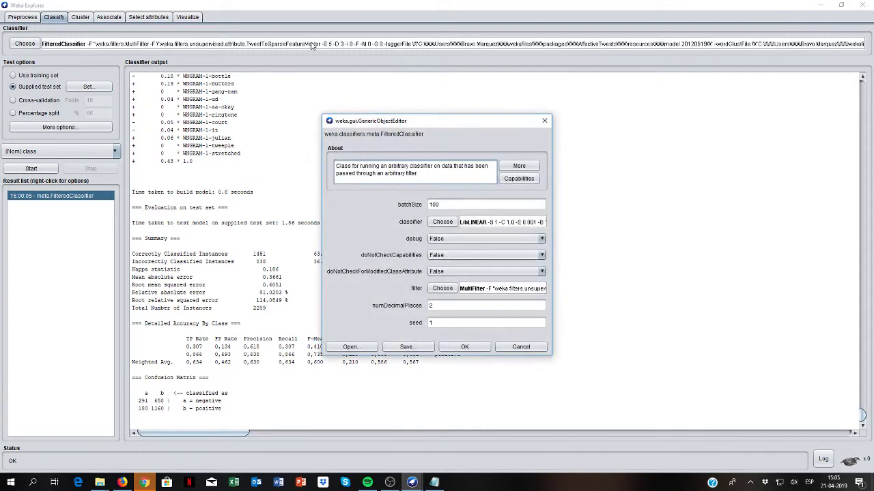
pyautogui.rightClick(490, 290)
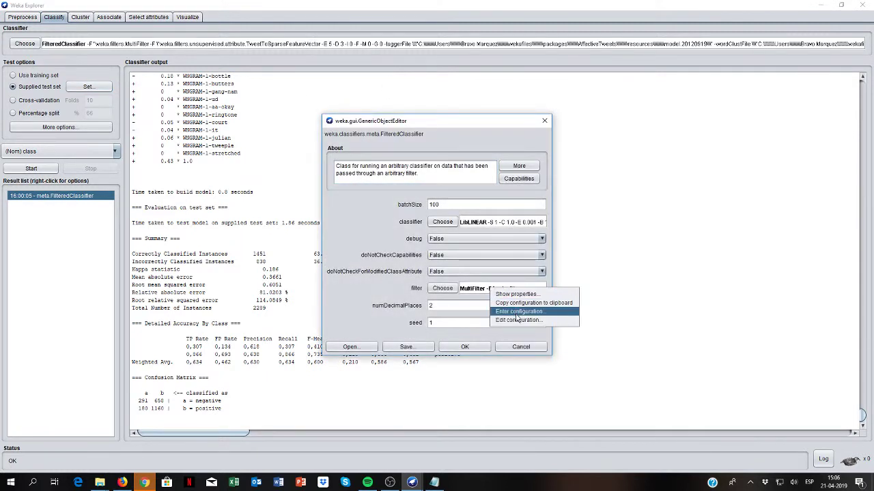
pyautogui.click(517, 319)
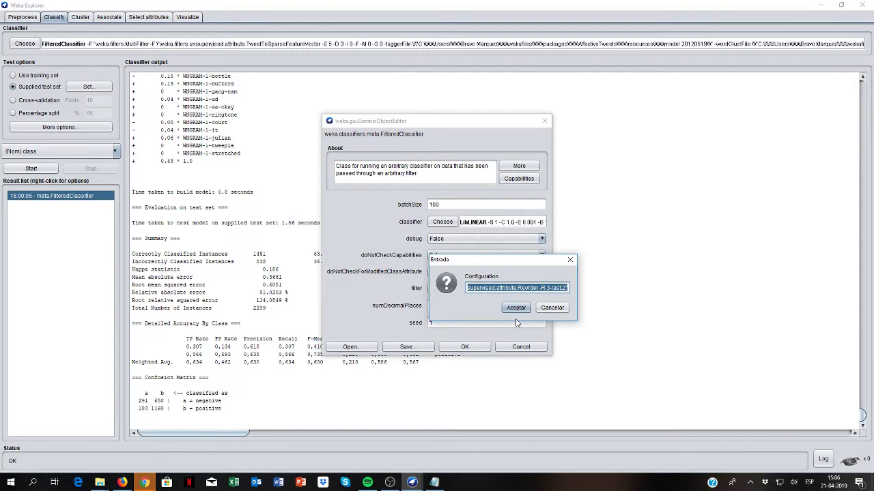
pyautogui.hotkey('ctrl', 'v')
pyautogui.click(516, 308)
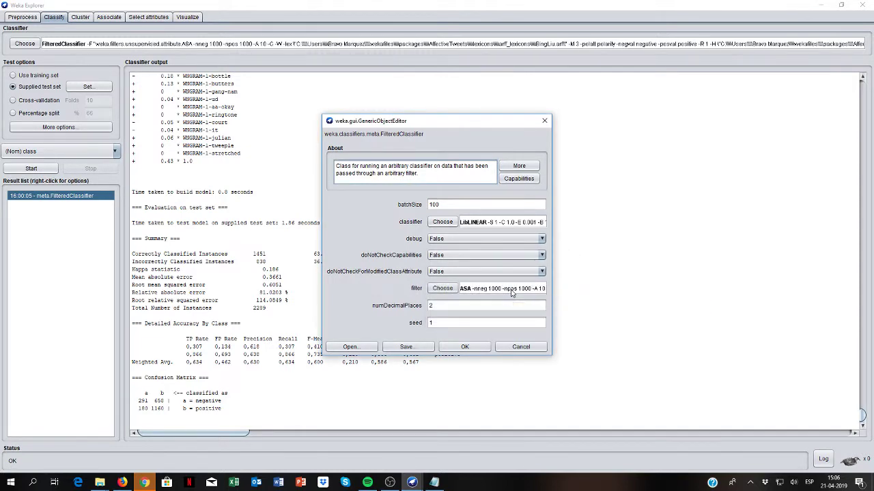
# Confirm the ASA filter settings and the FilteredClassifier configuration with LibLINEAR
pyautogui.click(511, 292)
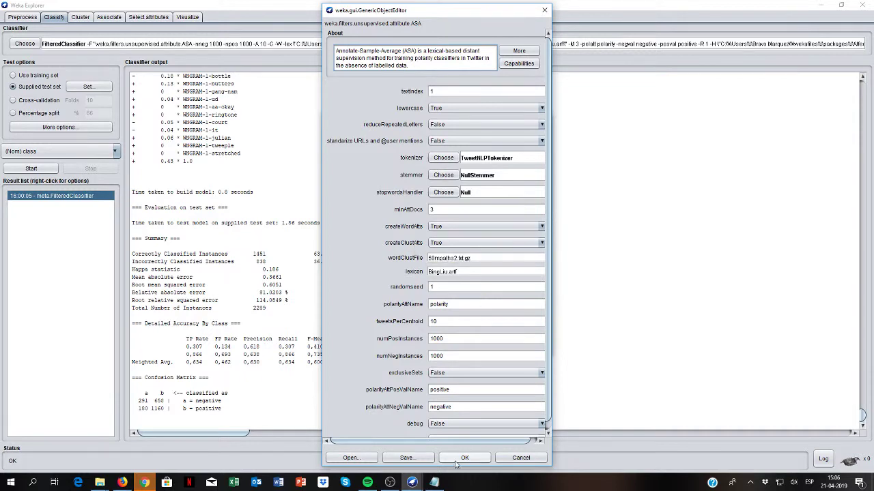
pyautogui.click(463, 458)
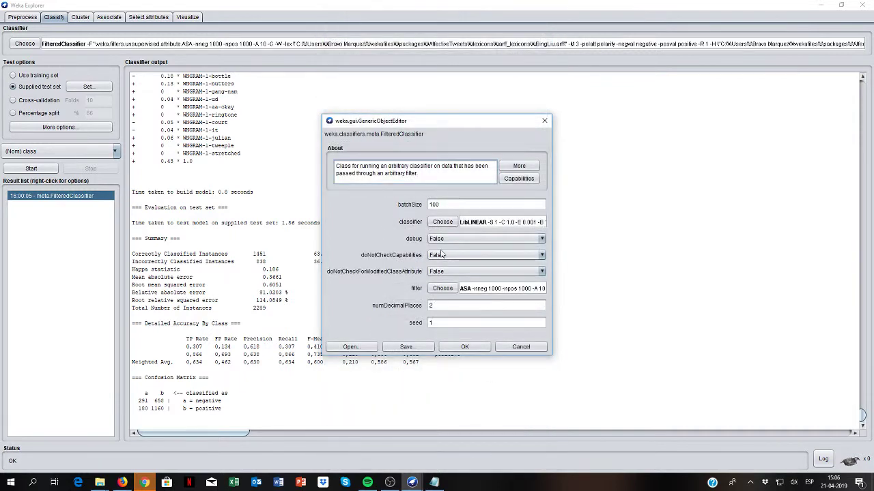
pyautogui.click(477, 350)
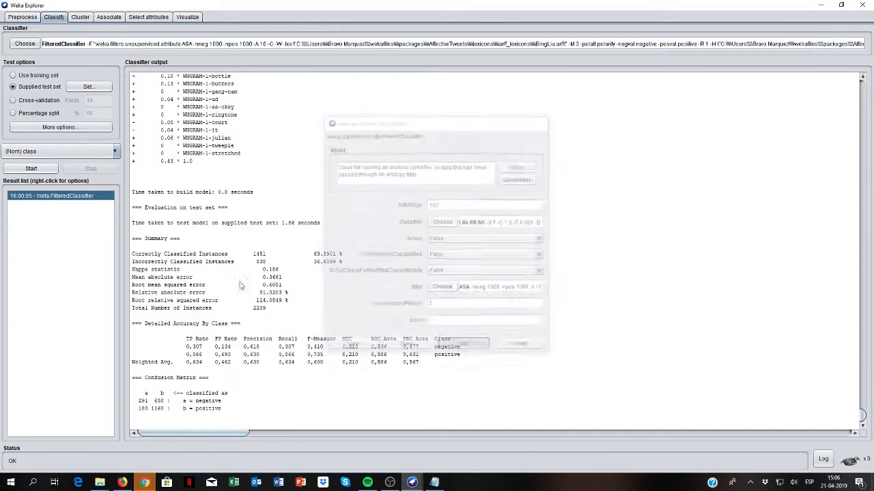
# Run the ASA-based FilteredClassifier on 2289 test tweets: 66.36% correct, kappa 0.3387, F-measure 0.665
pyautogui.click(32, 169)
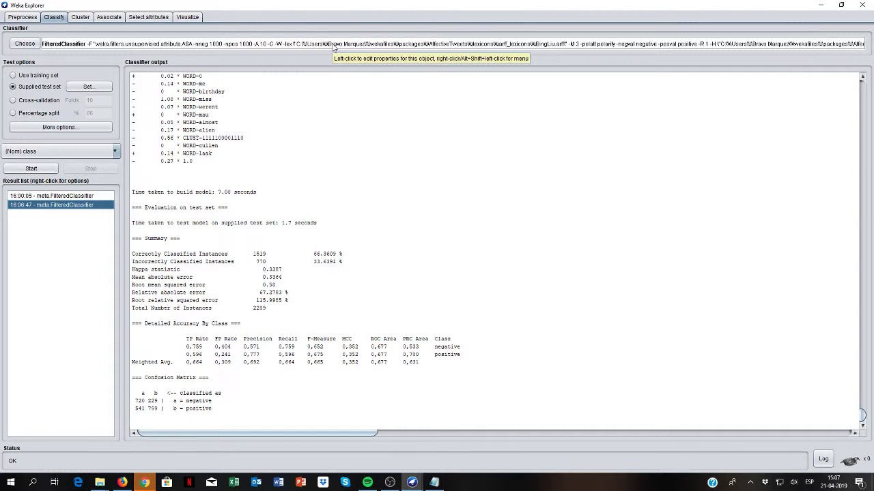
# Browse the FilteredClassifier's filter list, discarding an accidentally chosen NumericToDate filter
pyautogui.click(333, 46)
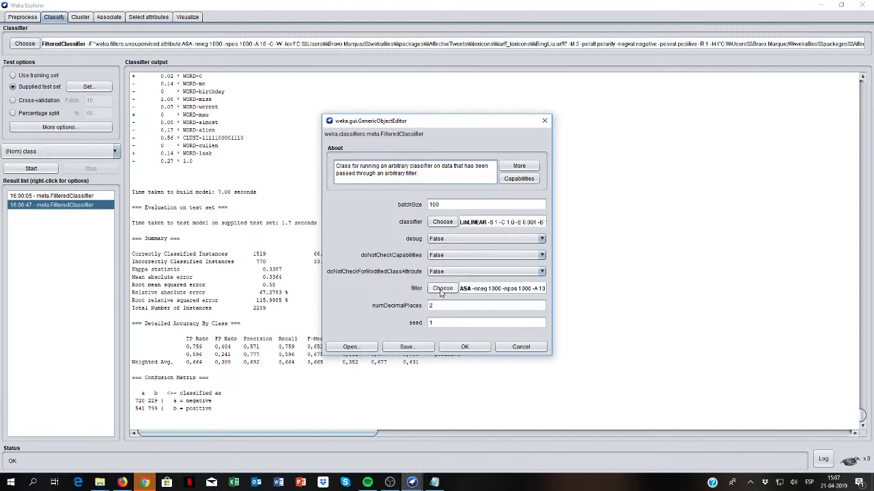
pyautogui.click(441, 289)
pyautogui.scroll(-5, 501, 355)
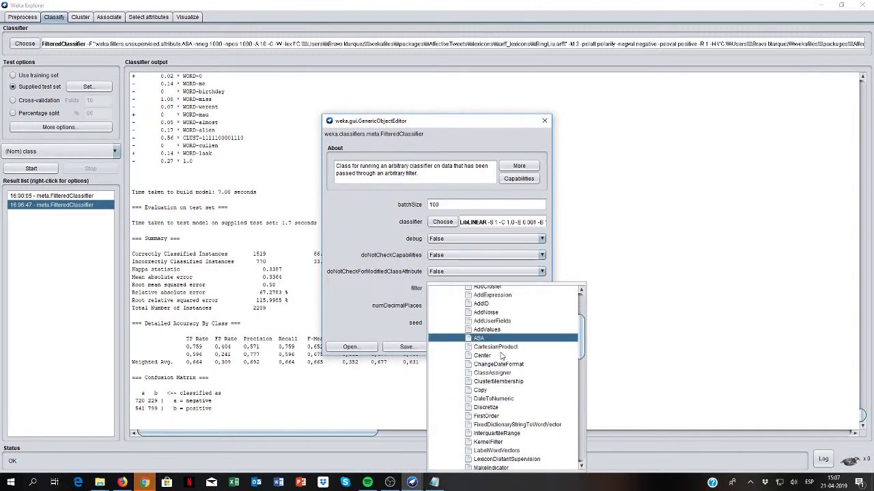
pyautogui.scroll(-5, 502, 354)
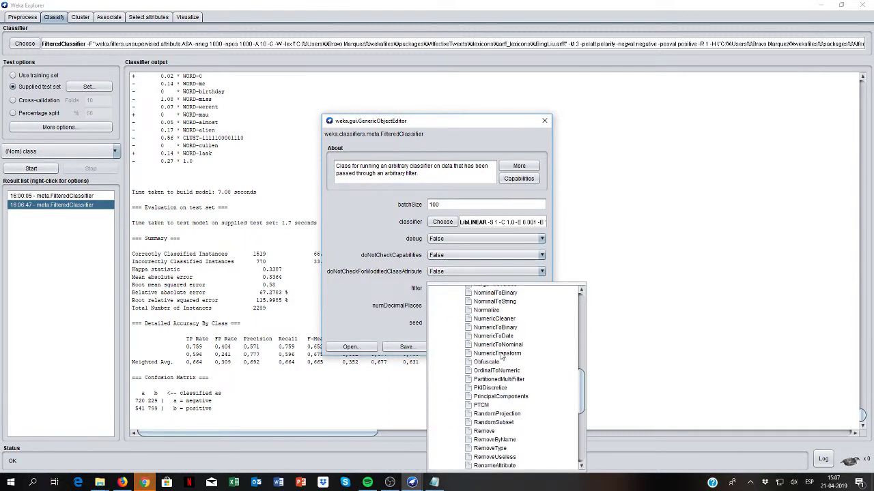
pyautogui.moveTo(490, 408)
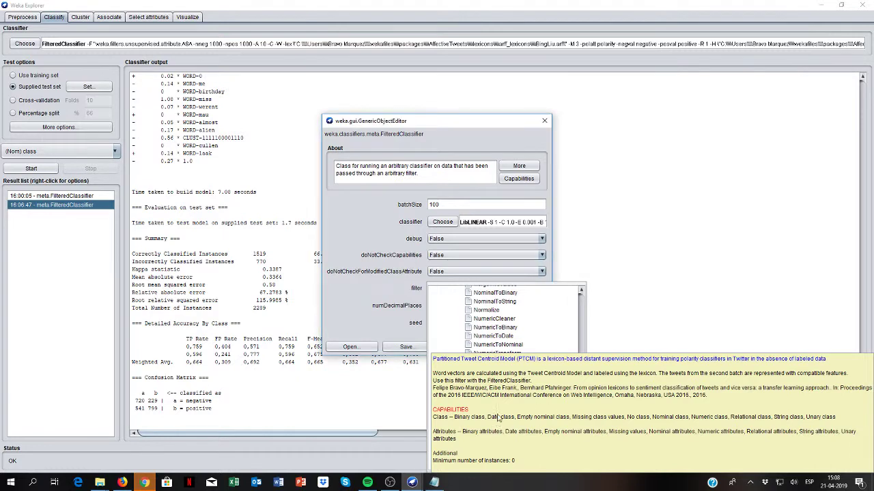
pyautogui.click(495, 337)
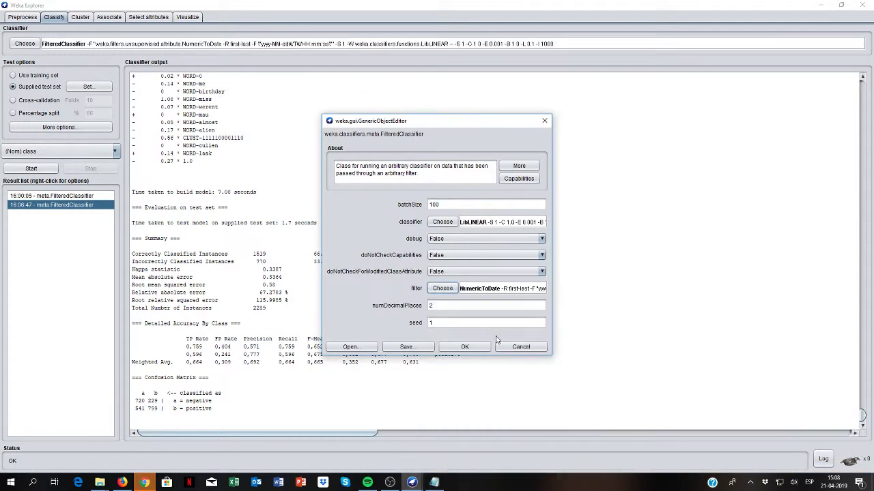
pyautogui.click(514, 289)
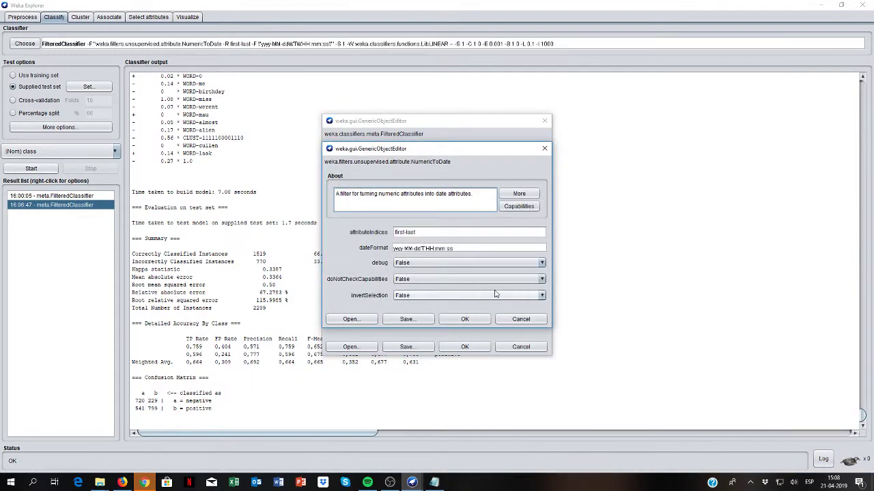
pyautogui.click(521, 319)
# Select PTCM as the FilteredClassifier's filter and bring up its settings
pyautogui.click(442, 289)
pyautogui.scroll(-3, 471, 412)
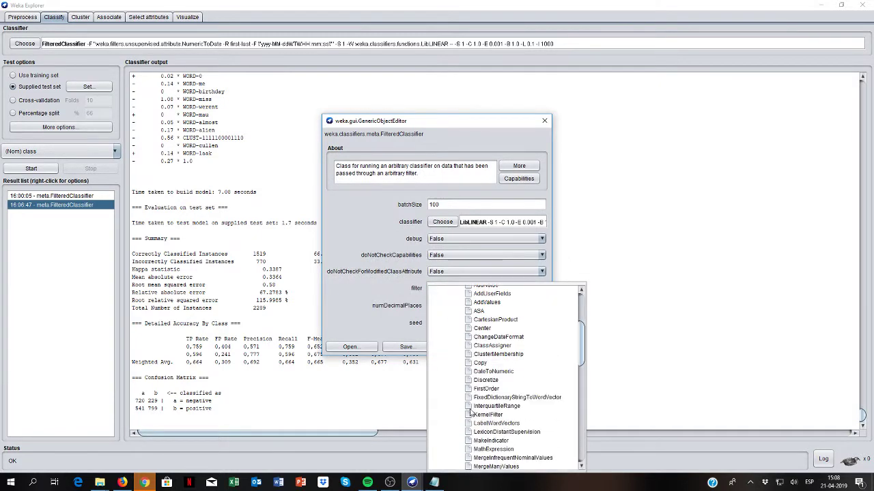
pyautogui.click(471, 412)
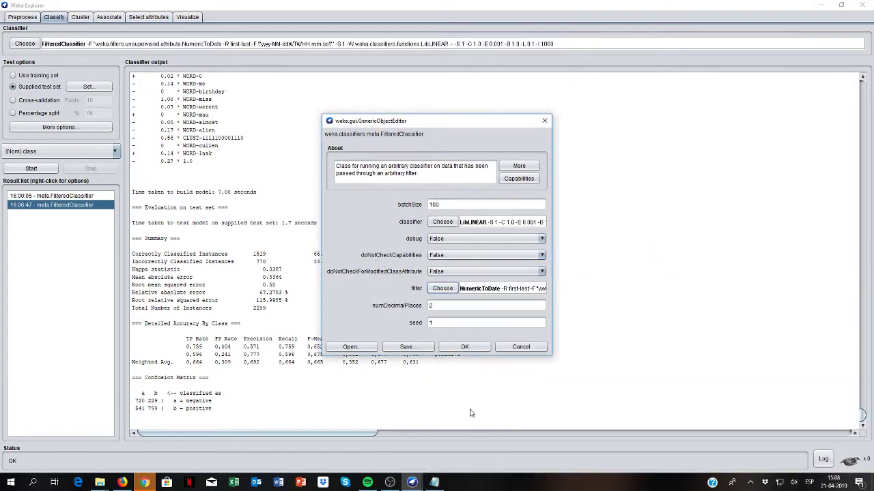
pyautogui.click(447, 290)
pyautogui.moveTo(580, 324); pyautogui.dragTo(579, 399)
pyautogui.click(483, 411)
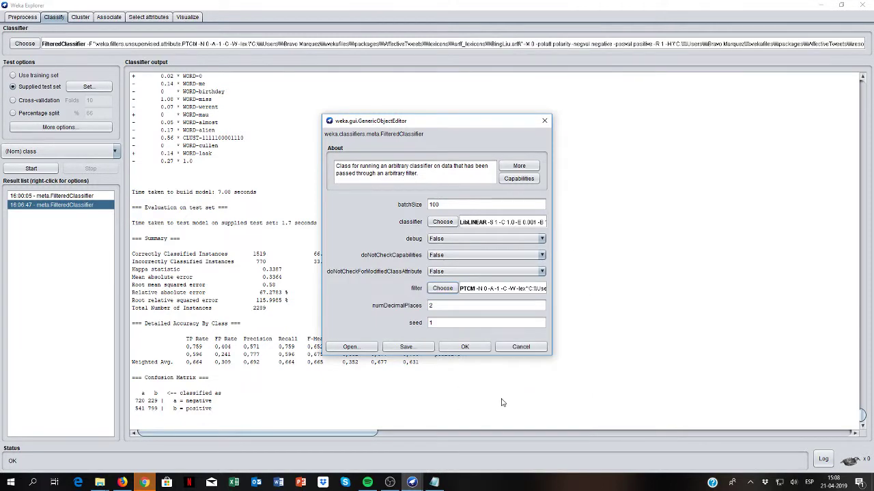
pyautogui.click(507, 289)
# After reading the PTCM documentation, set partNumber 10 and minAttDocs 3 and confirm
pyautogui.click(524, 67)
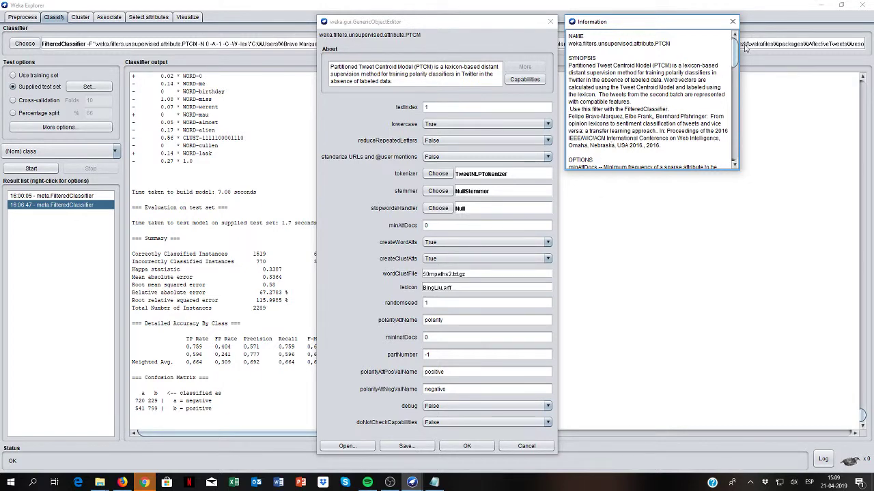
pyautogui.moveTo(732, 52); pyautogui.dragTo(728, 109)
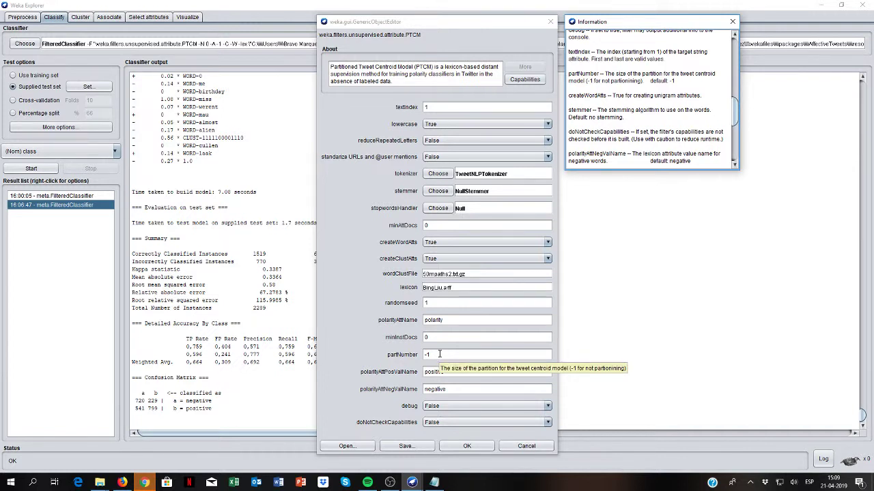
pyautogui.doubleClick(439, 354)
pyautogui.press('BackSpace')
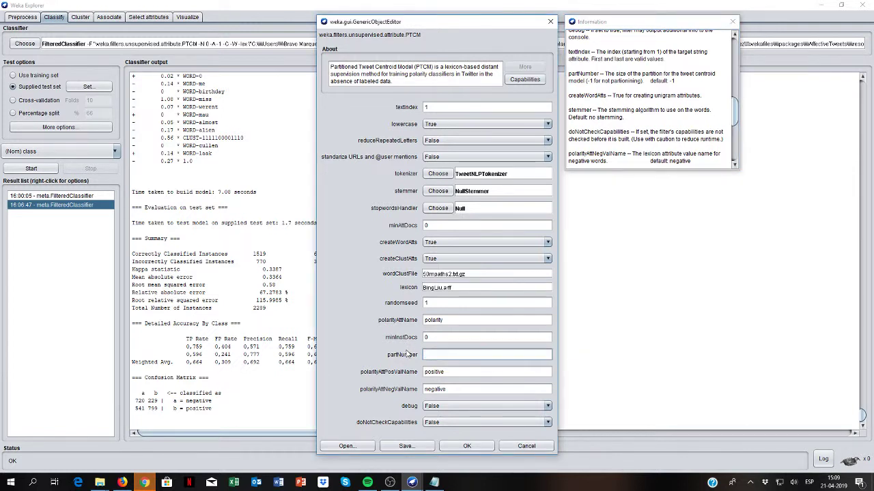
pyautogui.write('10')
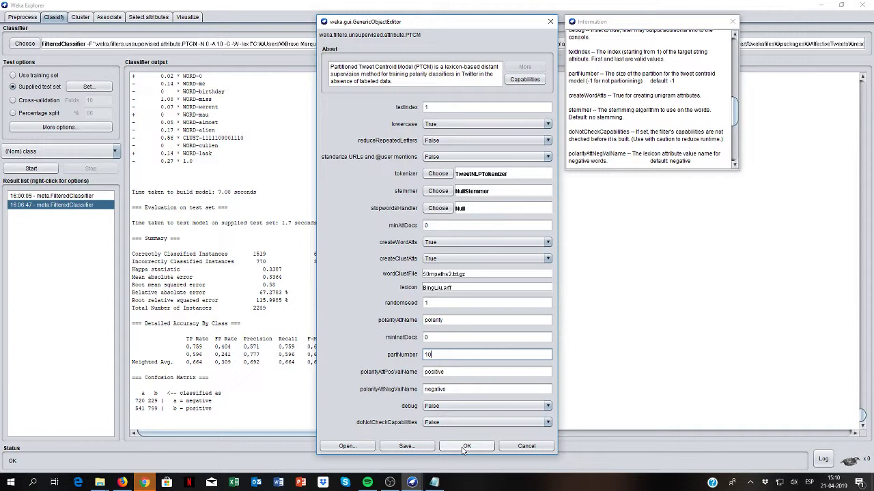
pyautogui.click(423, 225)
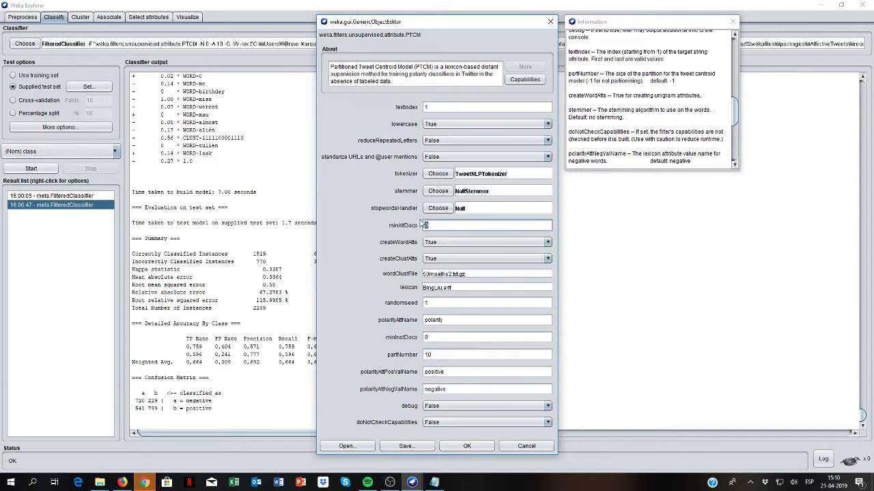
pyautogui.write('3')
pyautogui.click(464, 448)
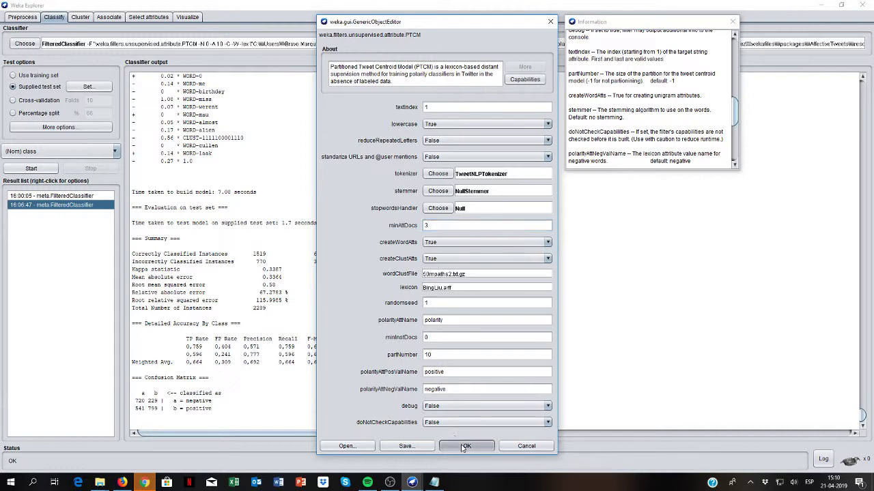
# Run the PTCM-filtered classifier (64.22% correct) and compare it with the 16:06:47 ASA run (66.36%)
pyautogui.click(466, 347)
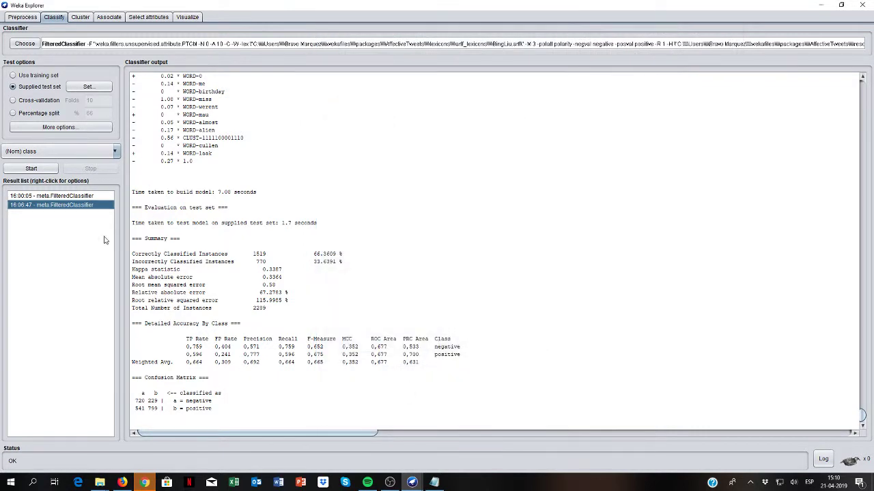
pyautogui.click(31, 168)
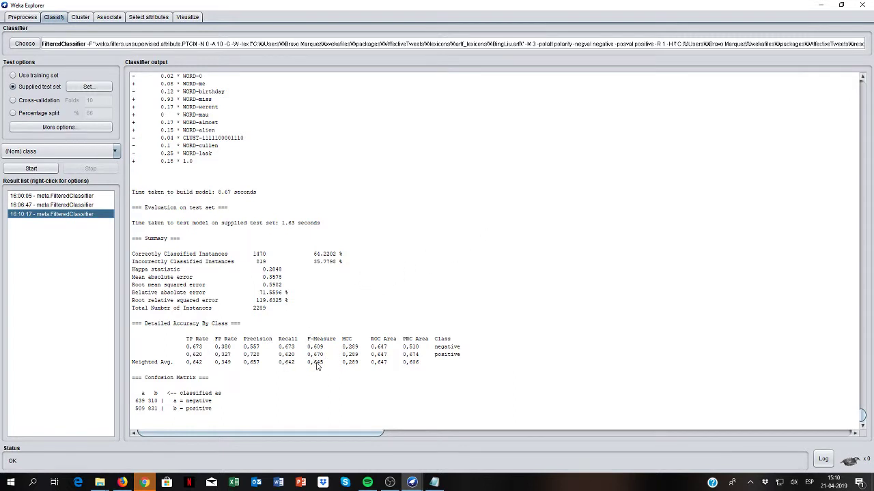
pyautogui.click(86, 208)
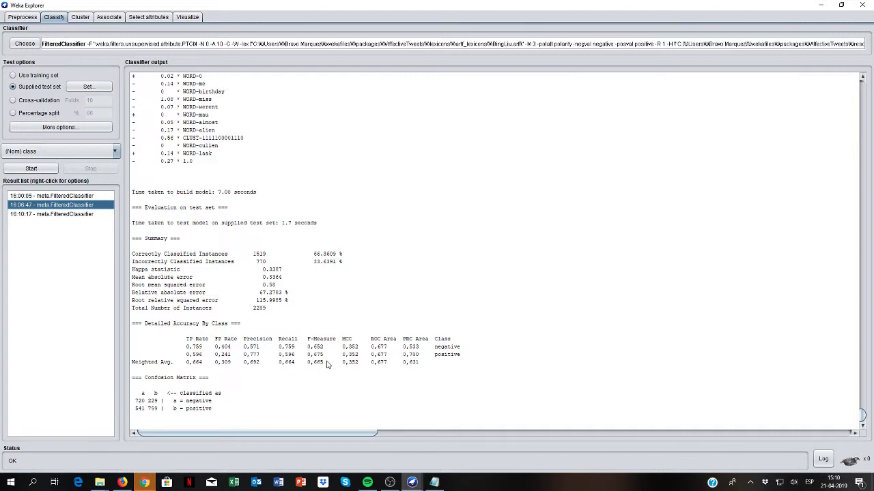
pyautogui.click(75, 214)
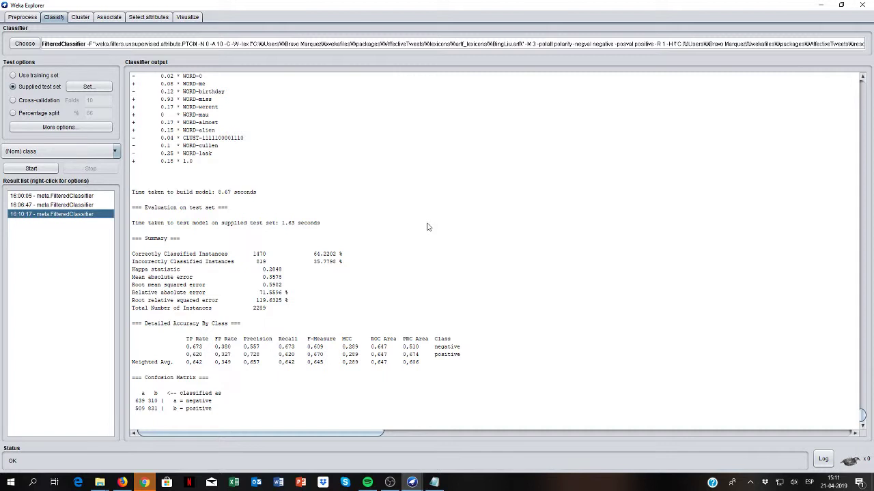
# Bring the OBS Studio window to the front from the taskbar
pyautogui.click(390, 482)
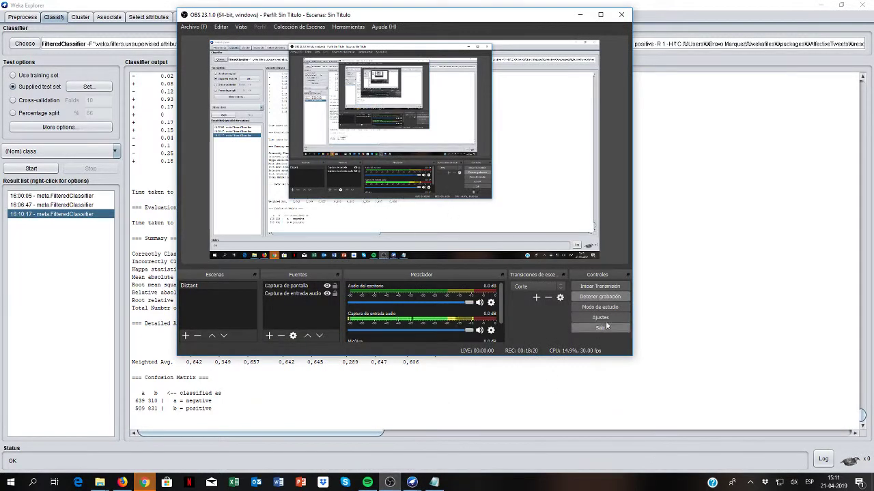